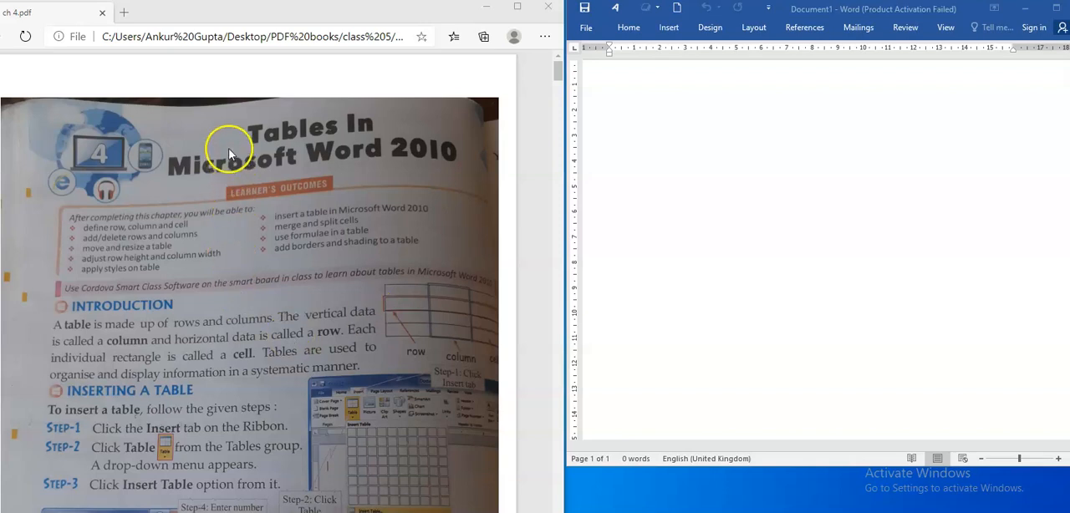
- Insert a table with 5 columns and 2 rows into the blank document
scroll(227, 159, "down", 4)
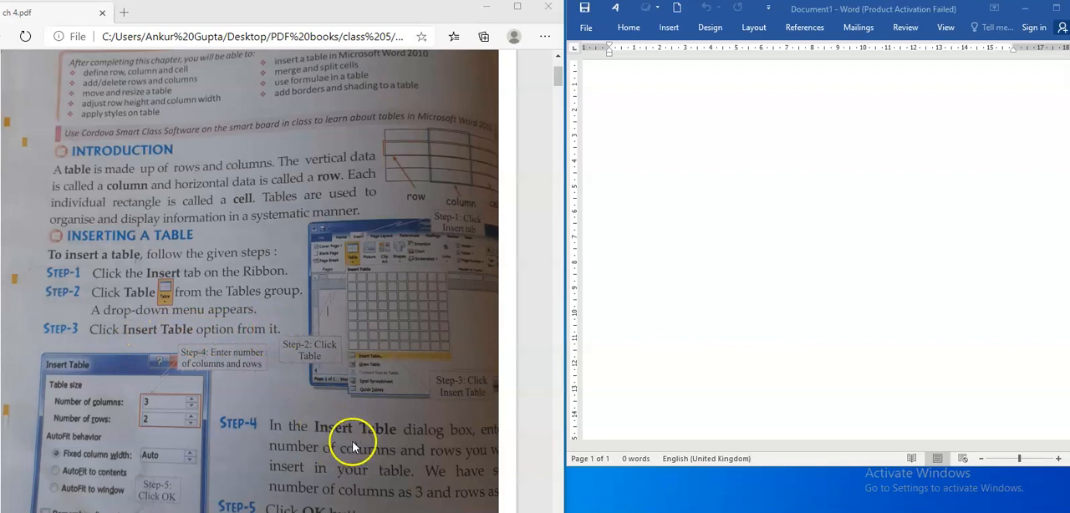
scroll(393, 443, "down", 2)
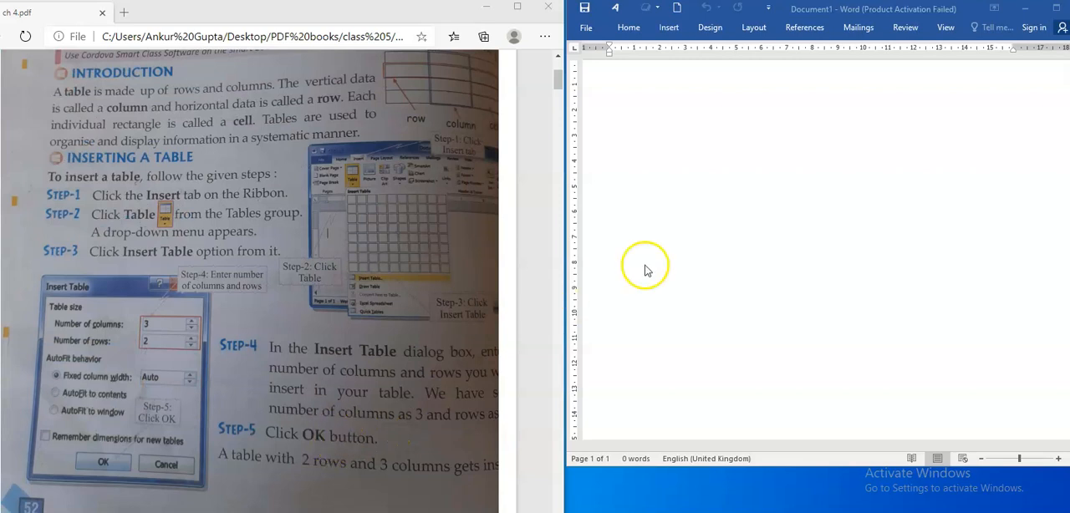
left_click(670, 31)
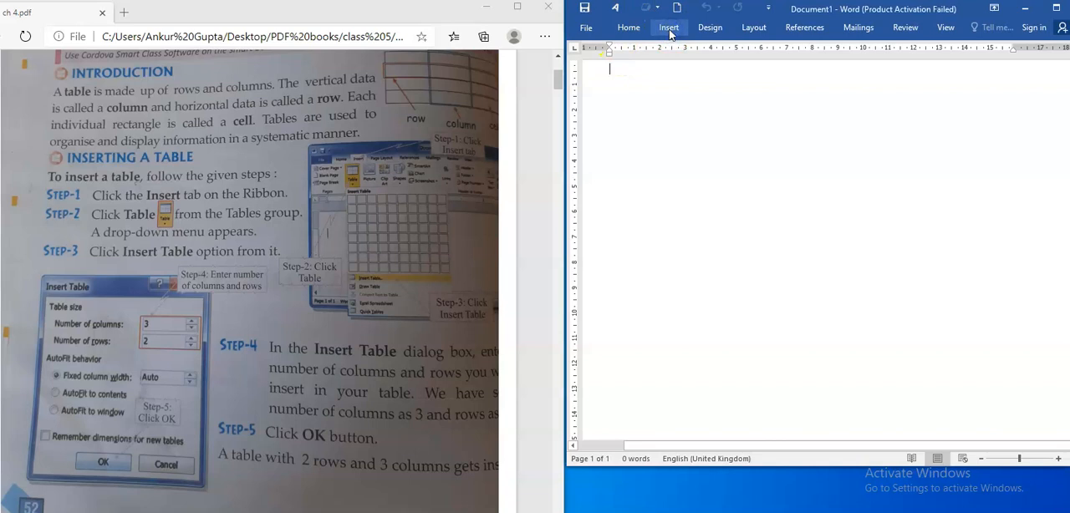
left_click(669, 30)
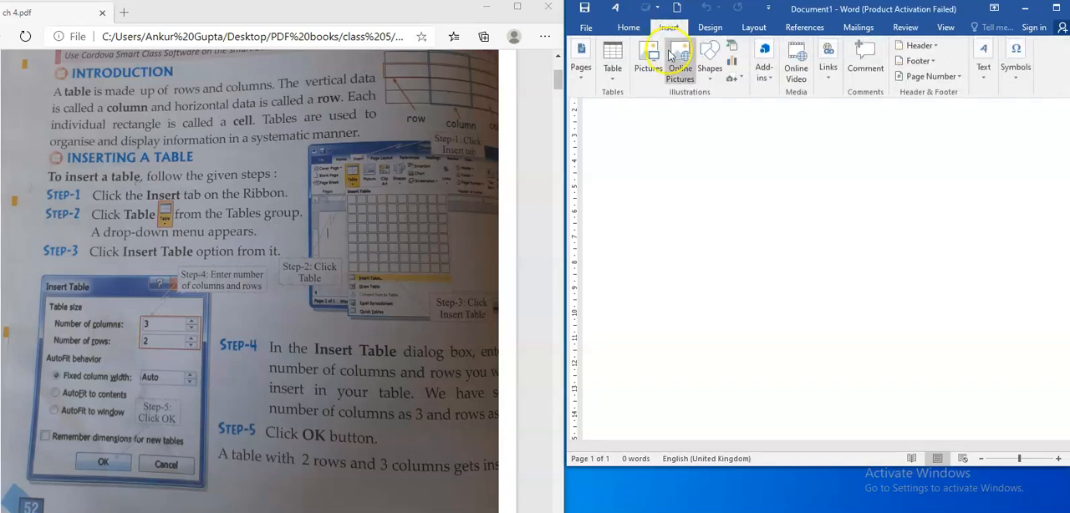
left_click(614, 80)
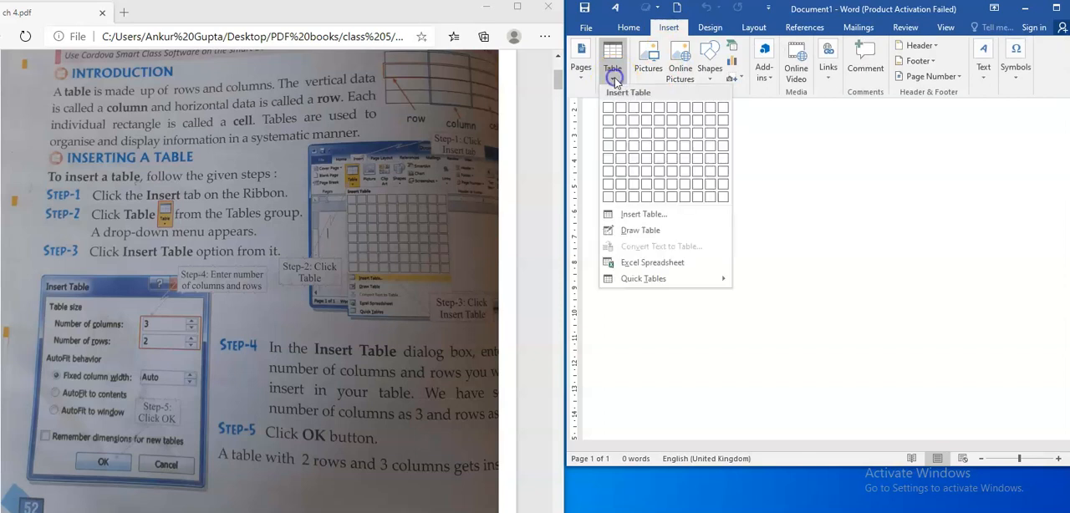
left_click(649, 216)
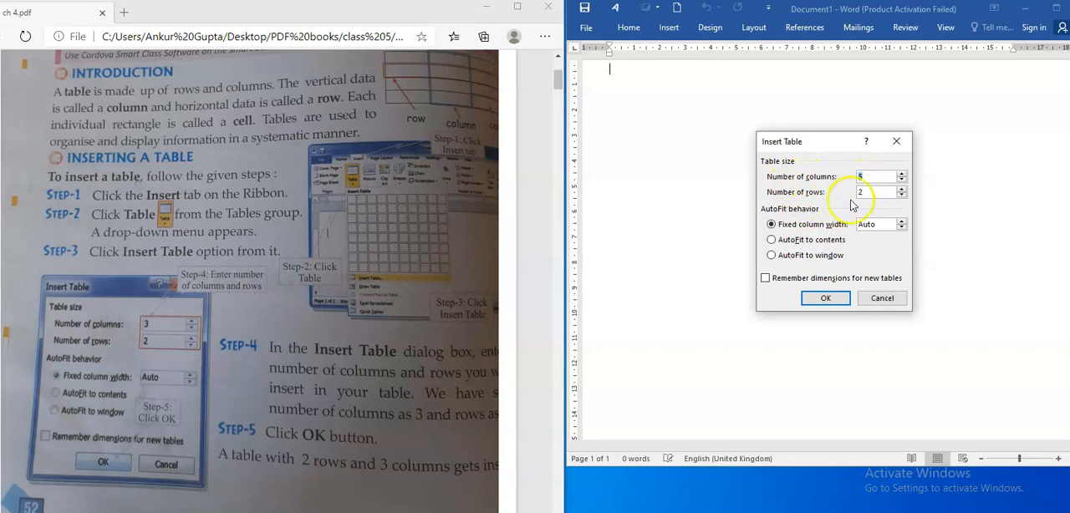
type("3")
left_click(825, 298)
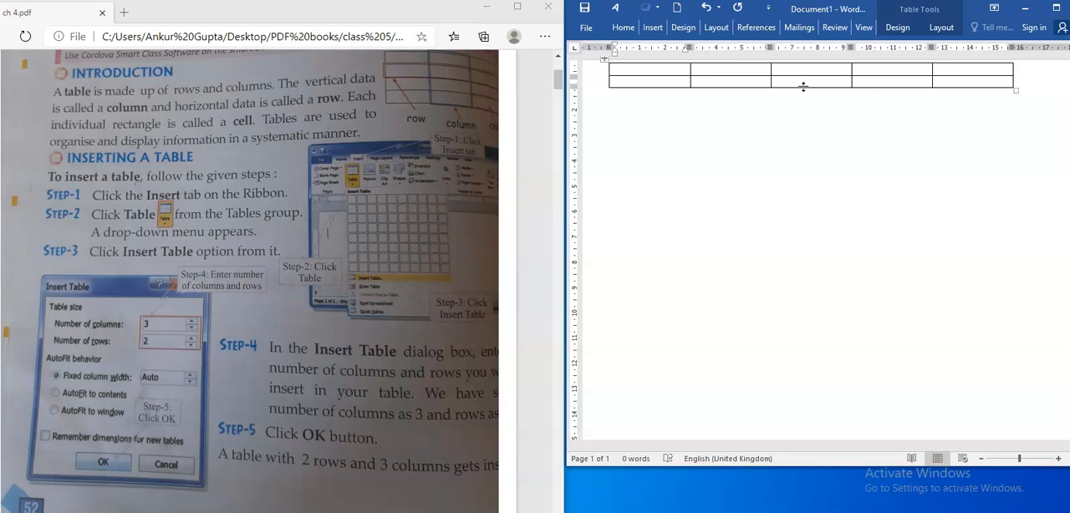
- Fill the table's first row with the numbers 1 to 5 and enter Monday in the first cell of the second row
type("1")
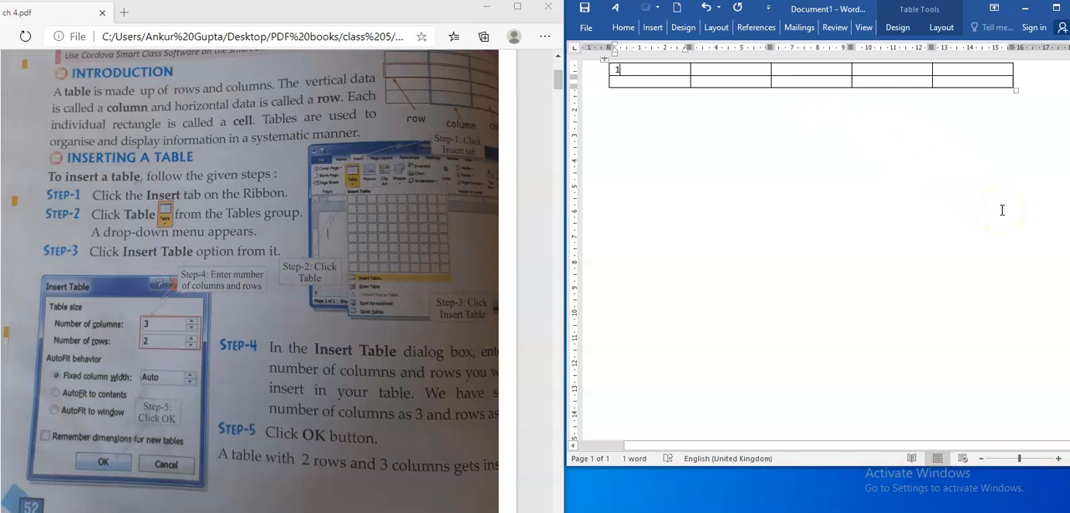
key("Tab")
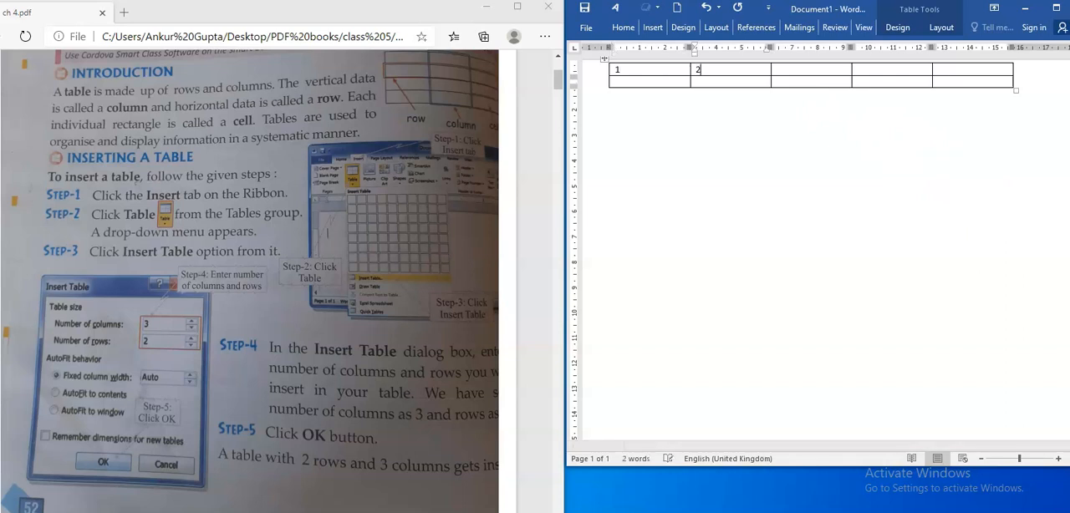
type("2")
key("Tab")
type("3")
key("Tab")
type("4")
key("Tab")
type("5")
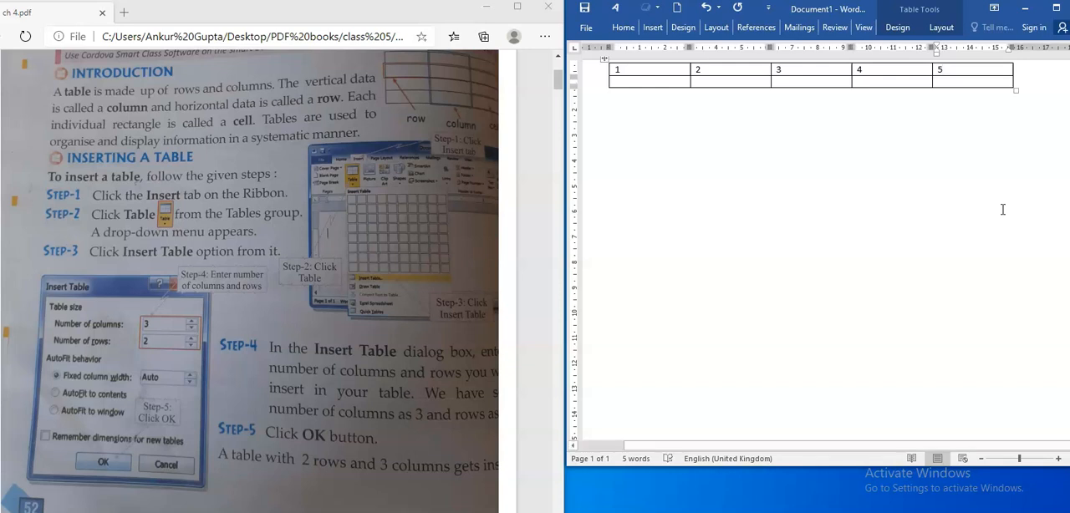
left_click(977, 205)
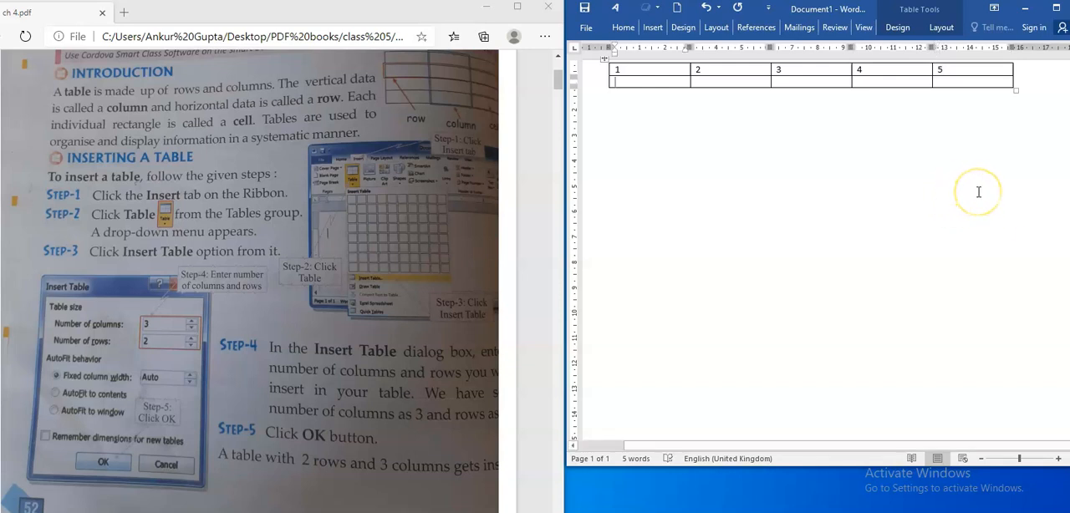
type("Monda")
- Insert an empty column to the left of the table's first column
scroll(329, 249, "down", 3)
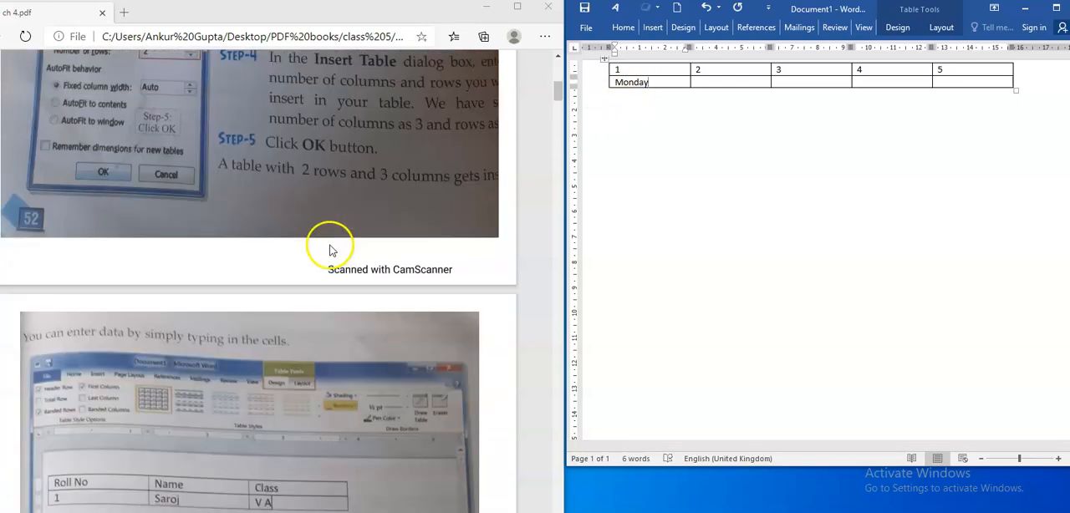
scroll(329, 249, "down", 6)
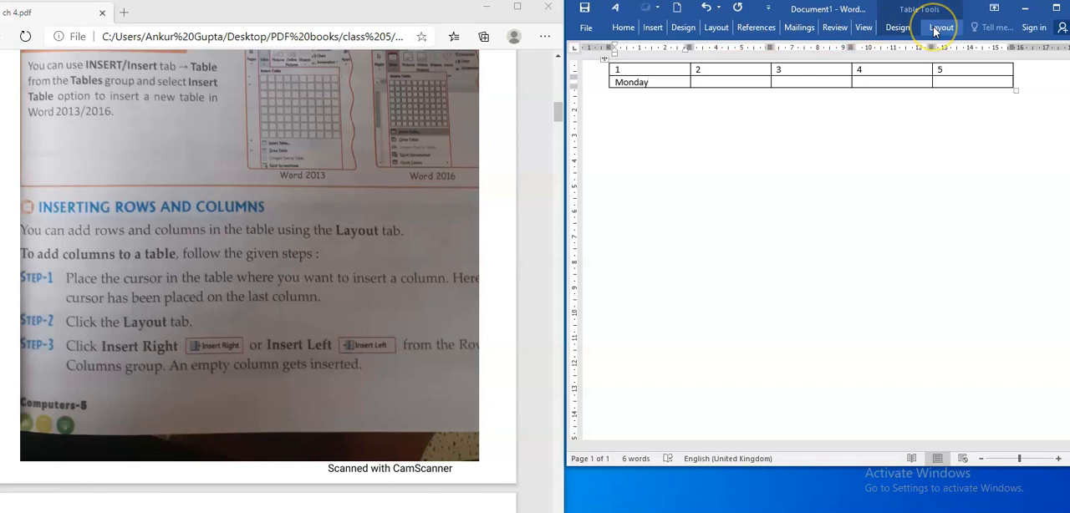
left_click(936, 28)
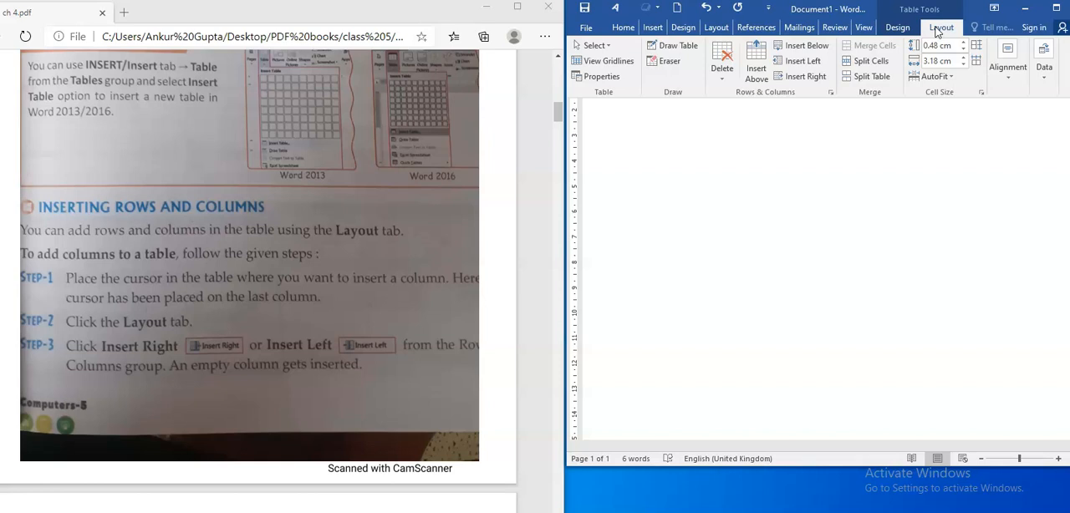
left_click(936, 28)
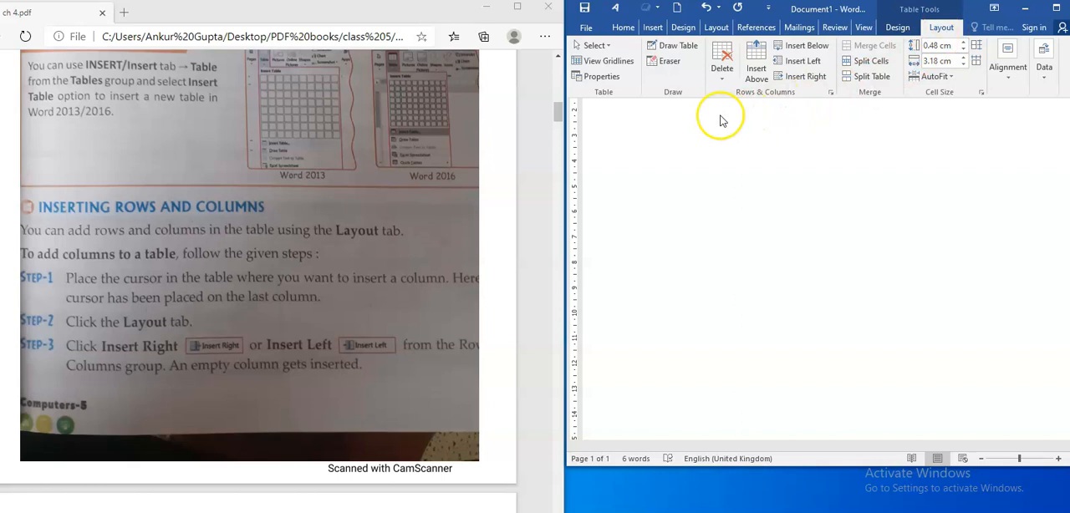
left_click(942, 30)
left_click(942, 30)
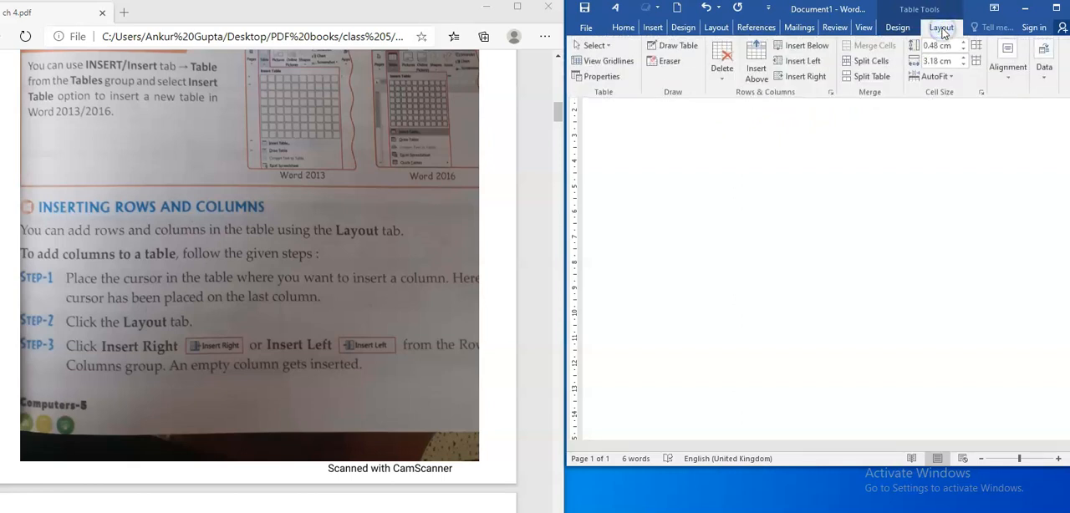
left_click(815, 67)
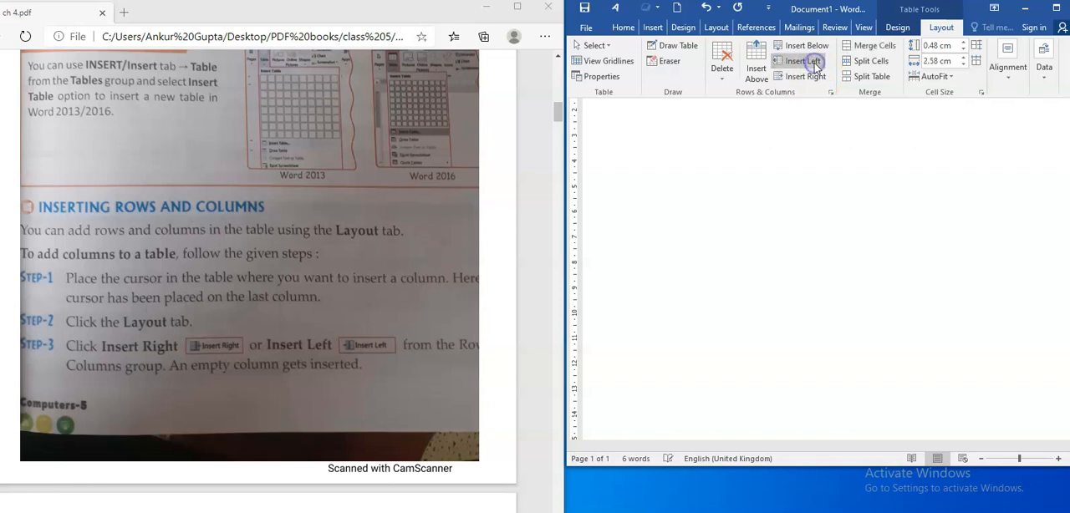
left_click(777, 152)
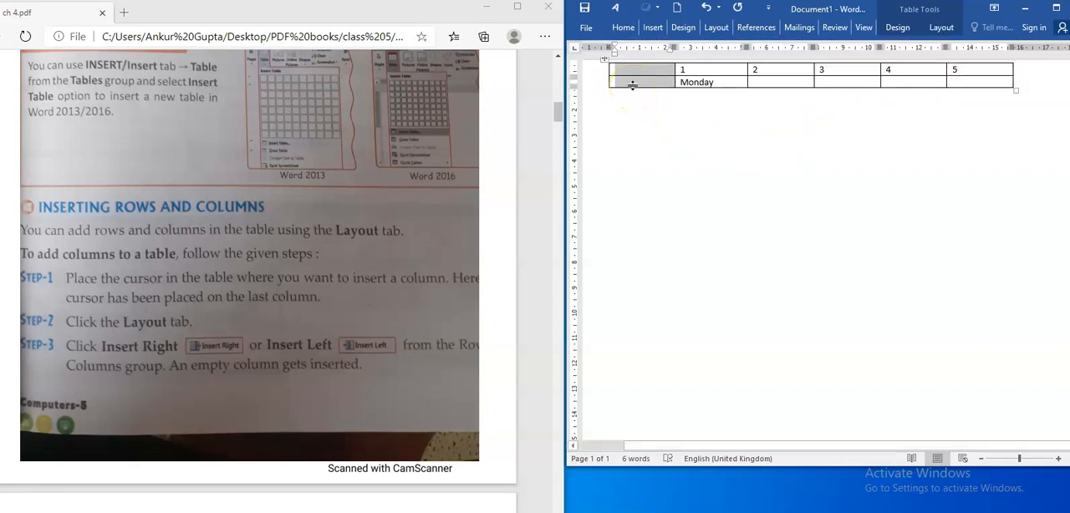
- Clear Monday from the cell under 1 and enter it in the second row of the empty first column instead
left_click_drag(717, 83, 668, 92)
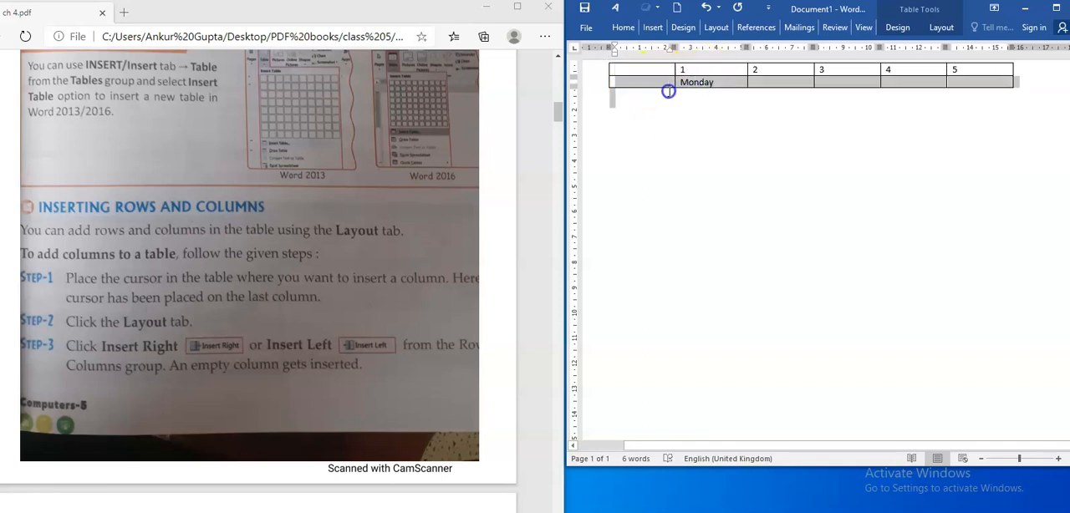
left_click(718, 83)
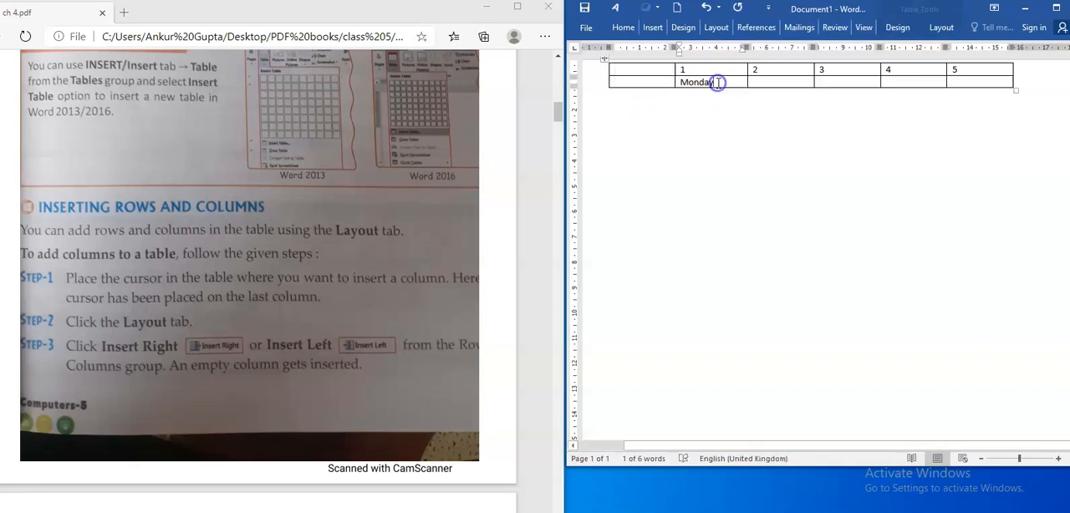
key("BackSpace")
key("BackSpace")
left_click(627, 81)
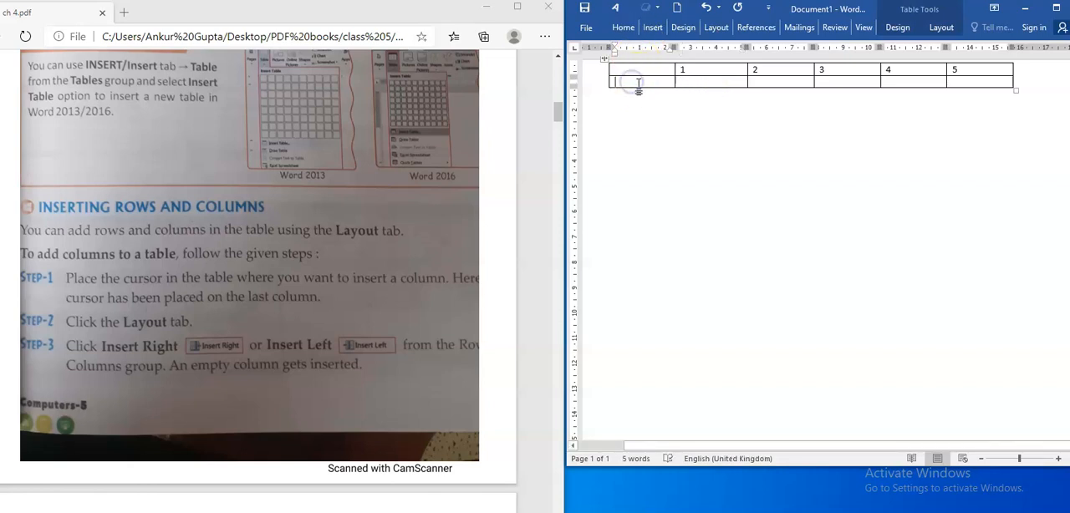
type("Monday")
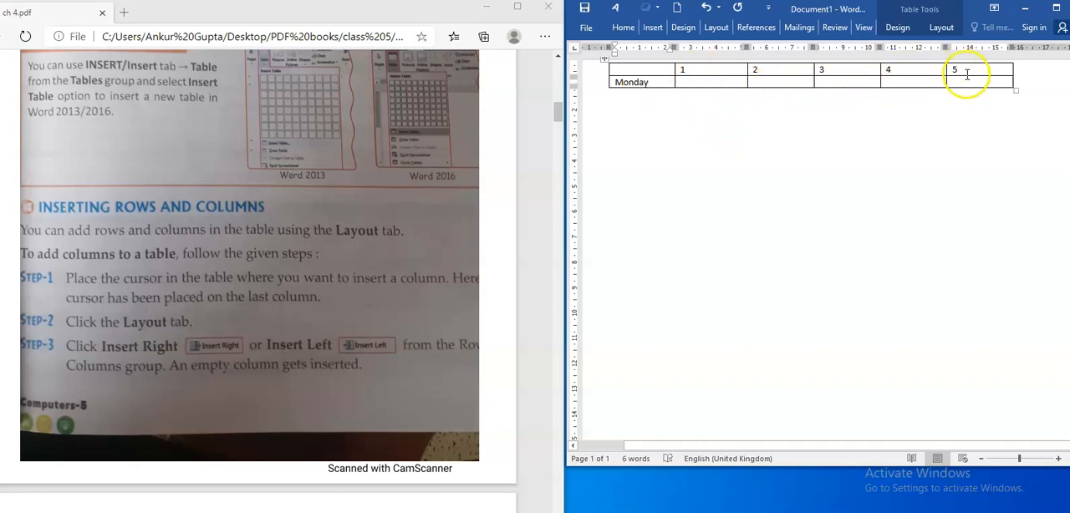
- Insert two empty columns to the right of the column headed 5
left_click(968, 73)
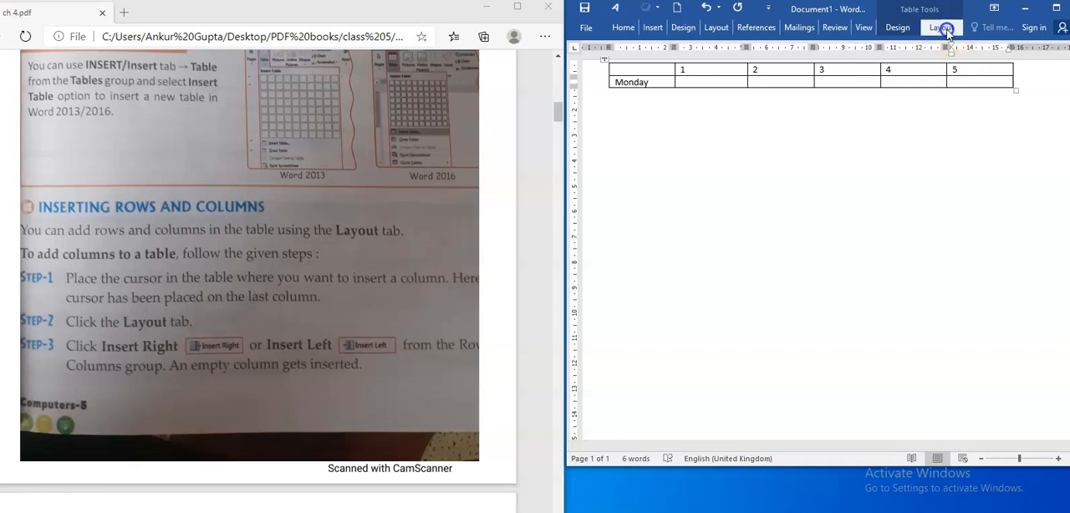
left_click(948, 35)
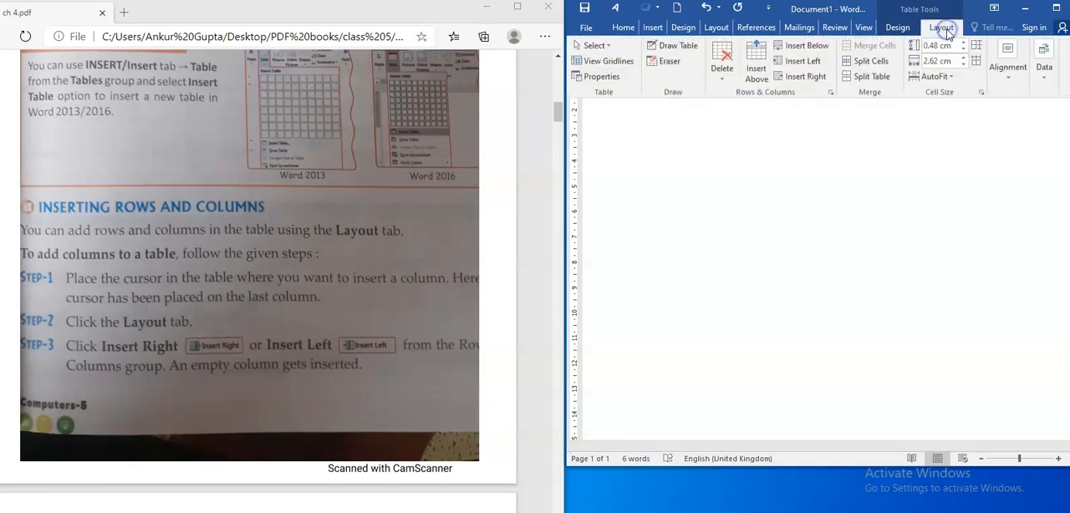
left_click(808, 77)
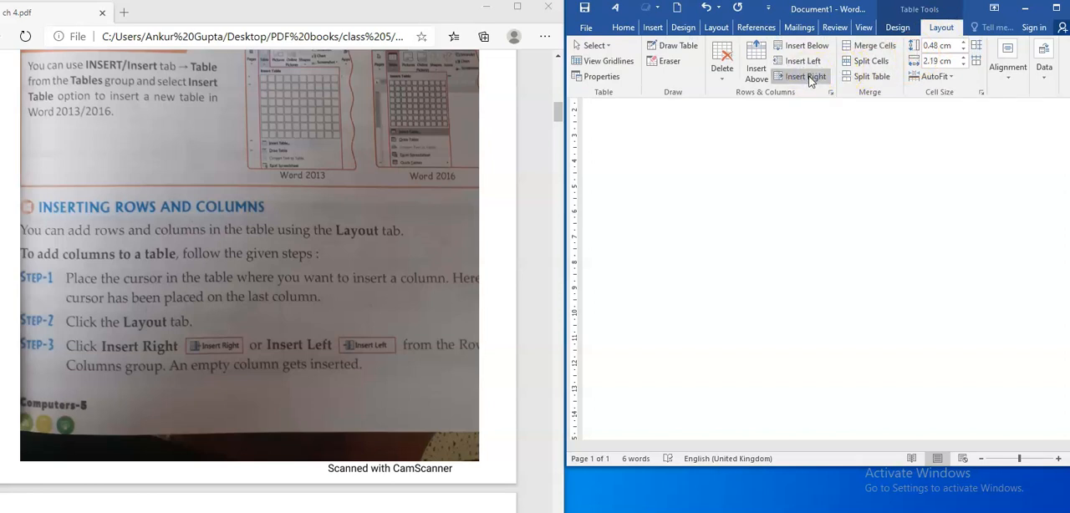
left_click(807, 77)
left_click(888, 126)
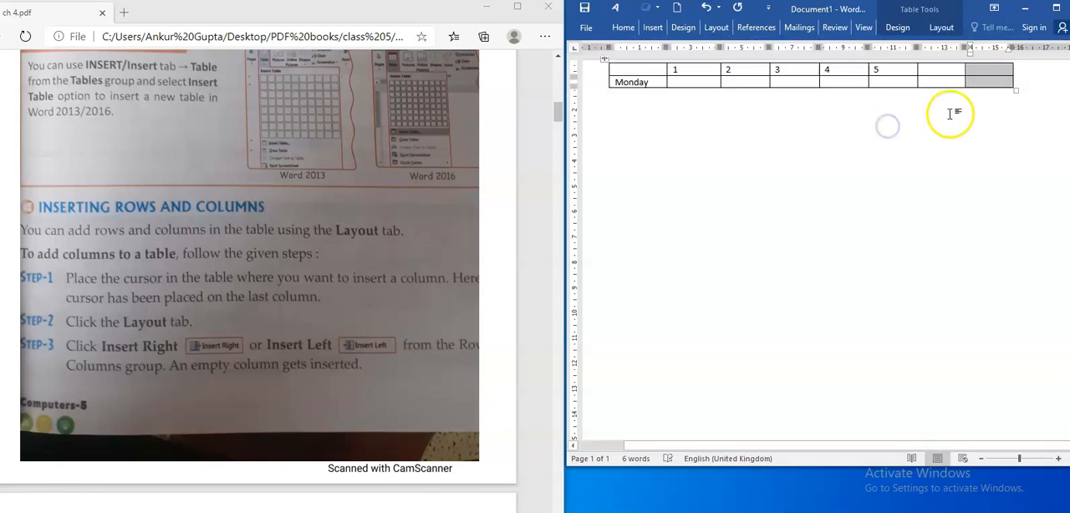
- Enter 6 and 7 as the headings of the two empty columns
left_click(935, 67)
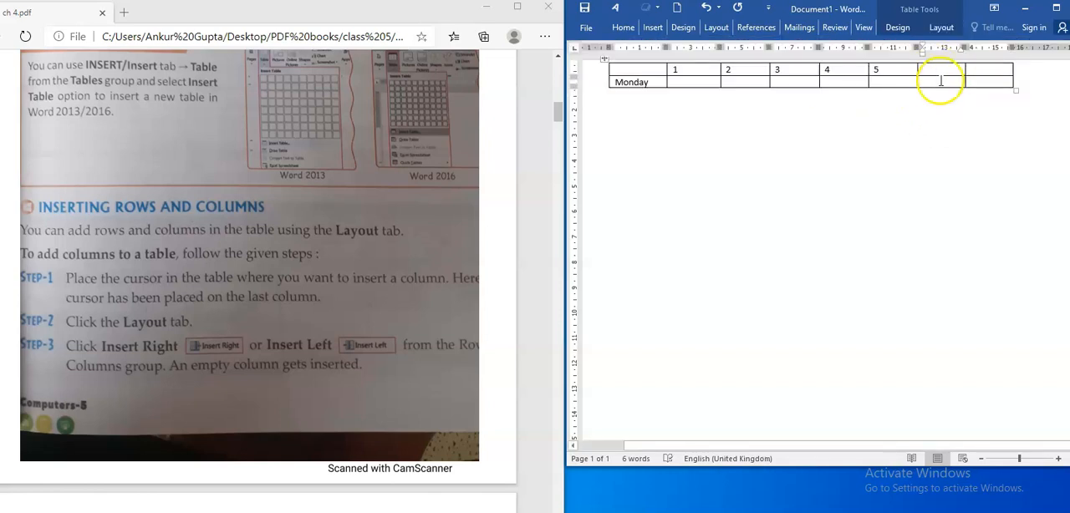
type("6")
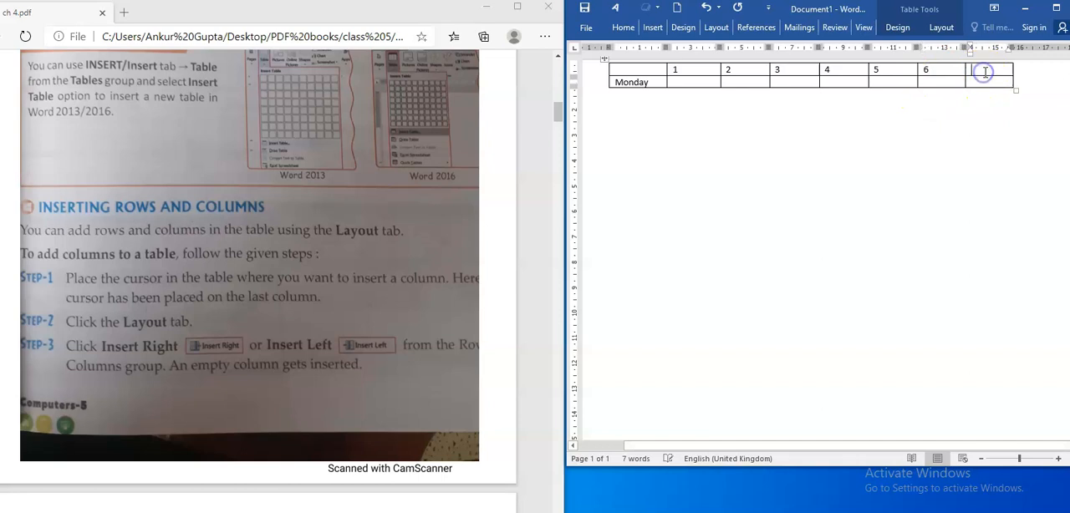
left_click(990, 72)
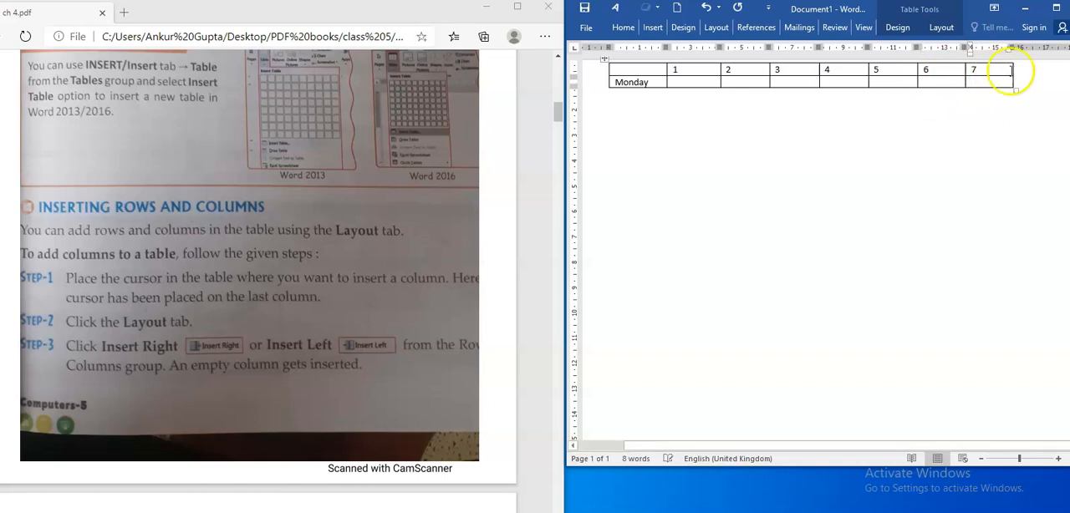
type("7")
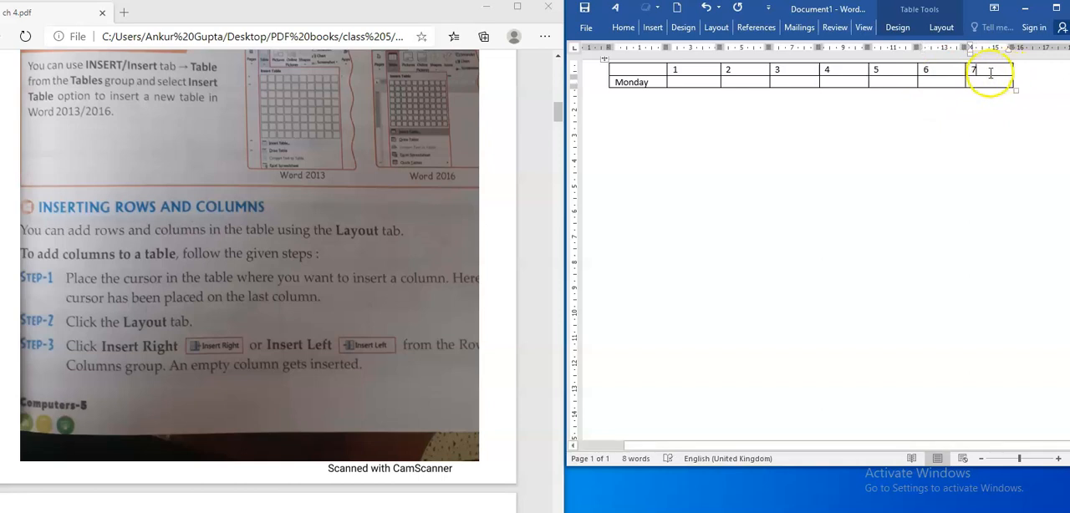
- Insert one more column to the right of column 7 and enter 8 as its heading
left_click(941, 27)
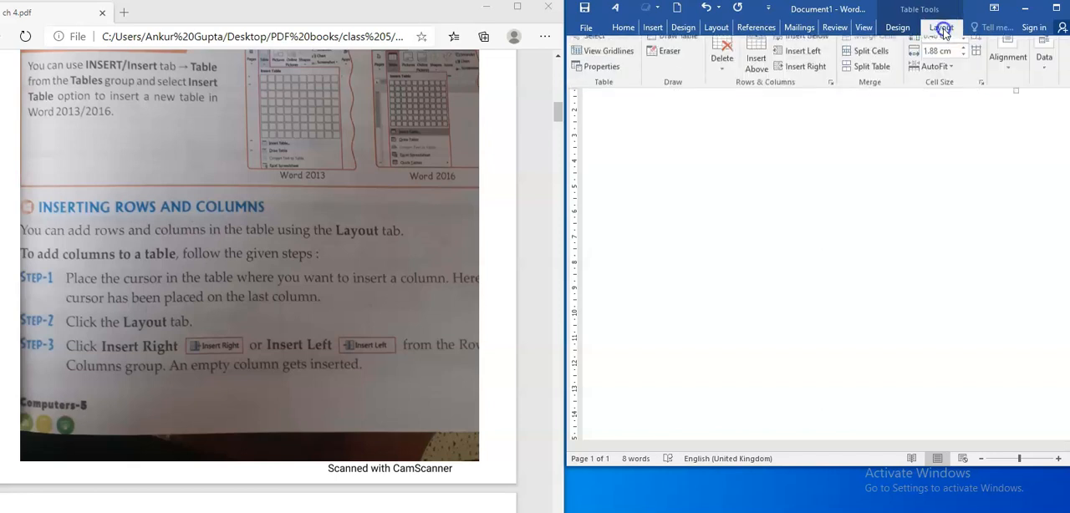
left_click(816, 78)
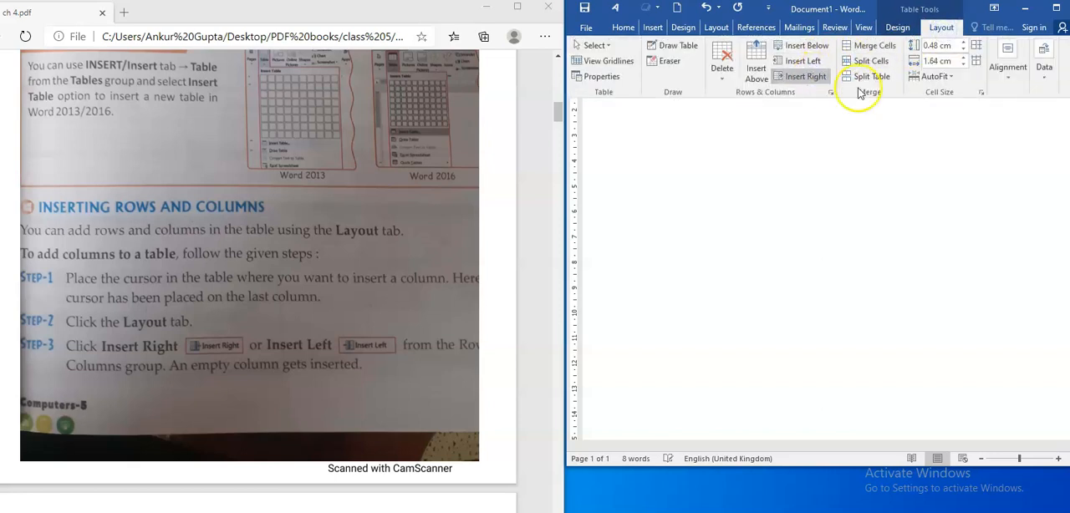
left_click(990, 69)
type("8")
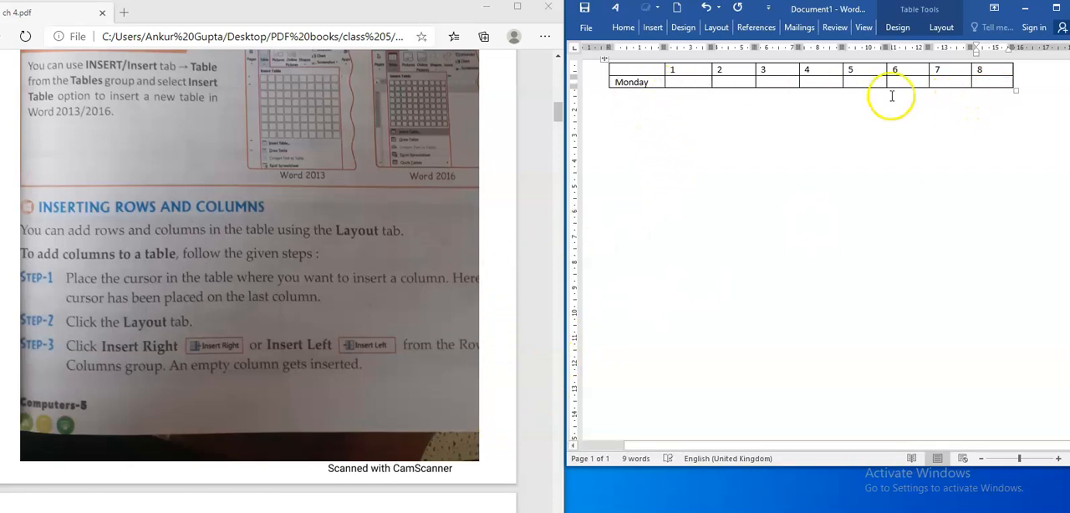
- Move through the cells of the Monday row past its last cell to add a new empty row below it
left_click(684, 80)
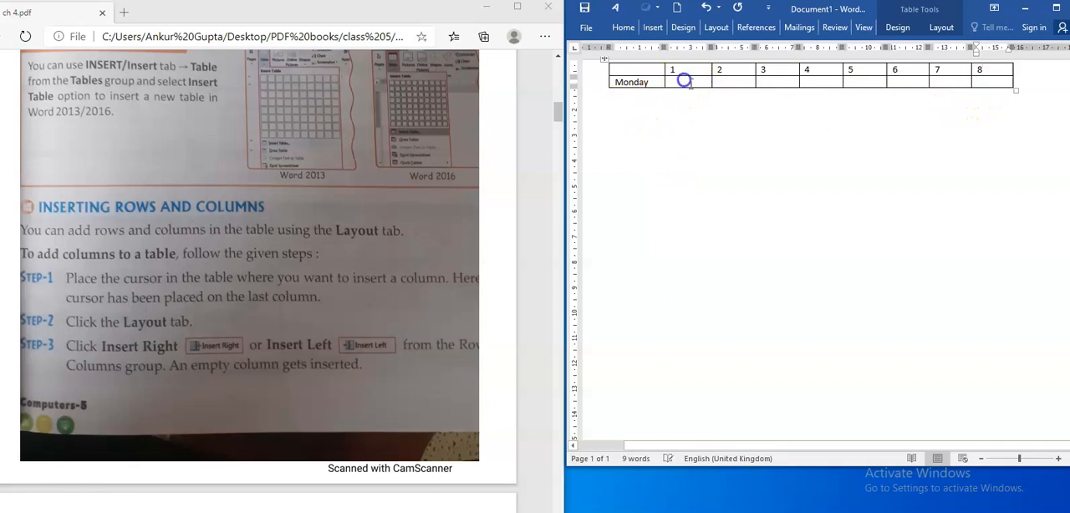
key("Tab")
key("Tab")
key("Tab")
key("Tab")
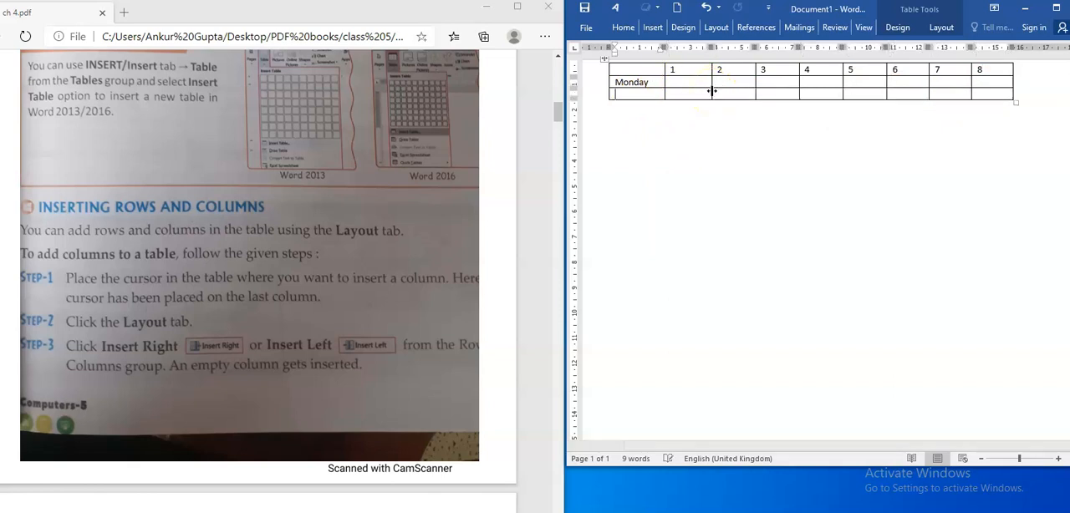
- Enter Tuesday in the row below Monday and move past that row's last cell to add another empty row
type("Tuesda")
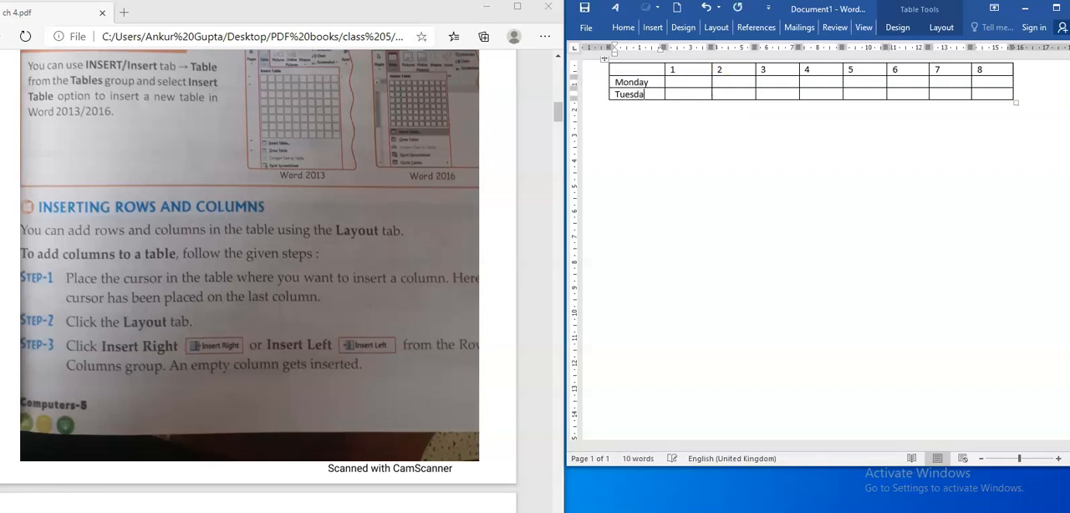
key("Tab")
key("Tab")
key("Tab")
key("Tab")
key("Tab")
key("Tab")
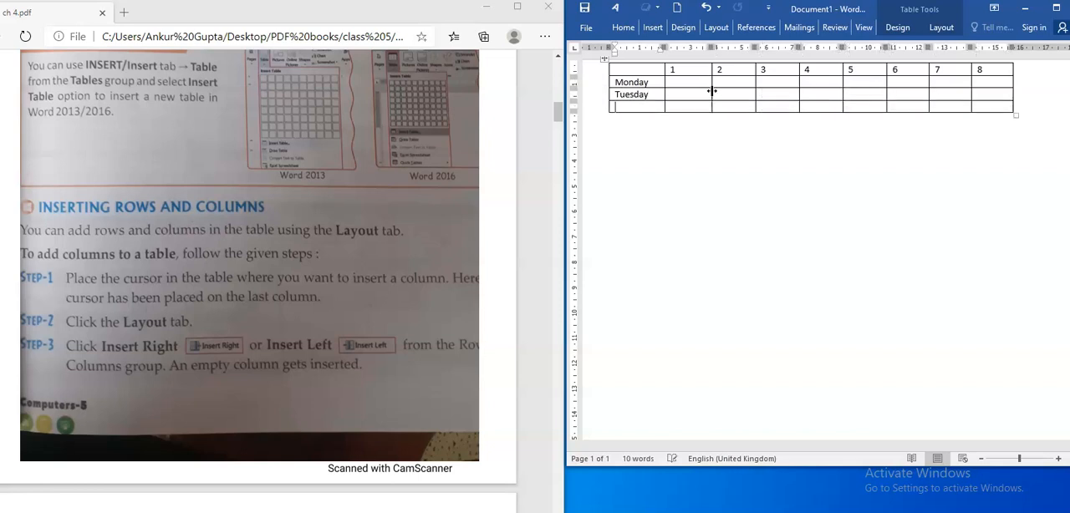
- Enter Wednesday in the new row's first cell and insert two empty rows below it
type("Wednesd")
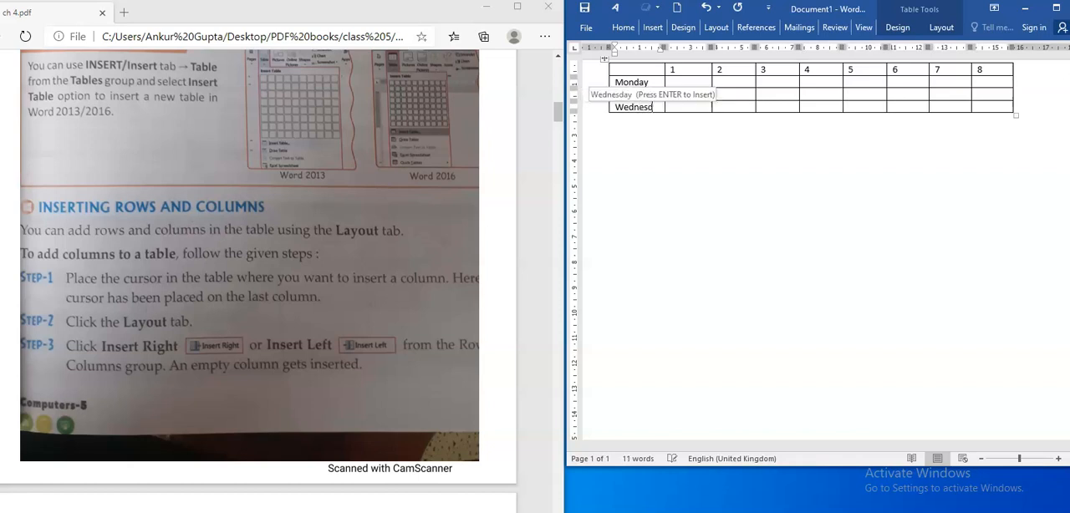
type("ay")
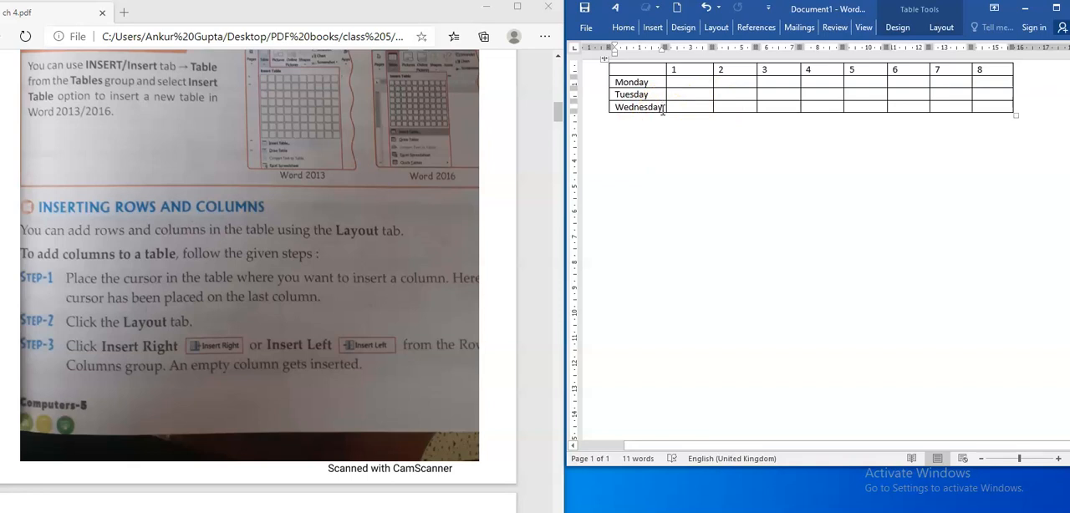
left_click(942, 28)
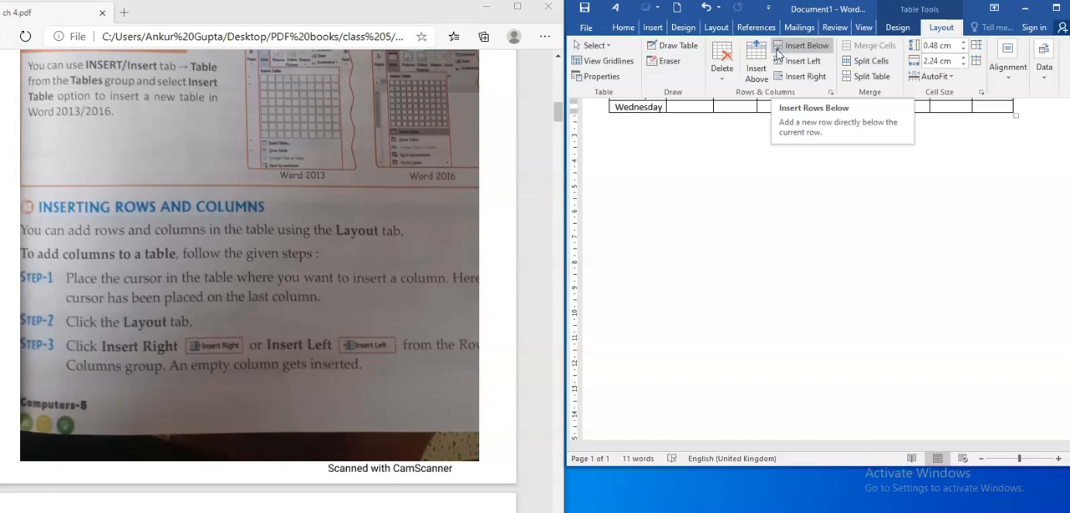
left_click(778, 52)
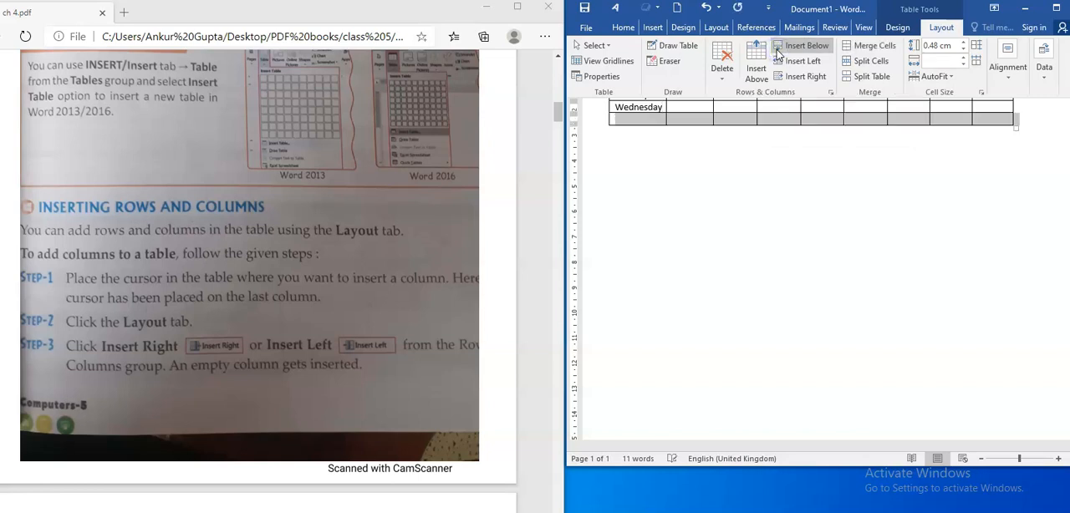
left_click(778, 52)
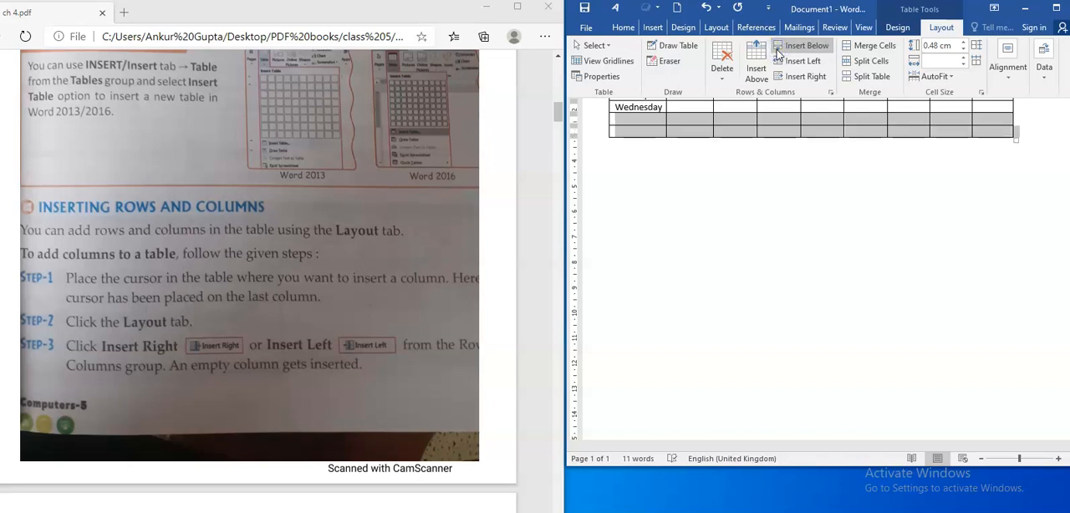
left_click(695, 181)
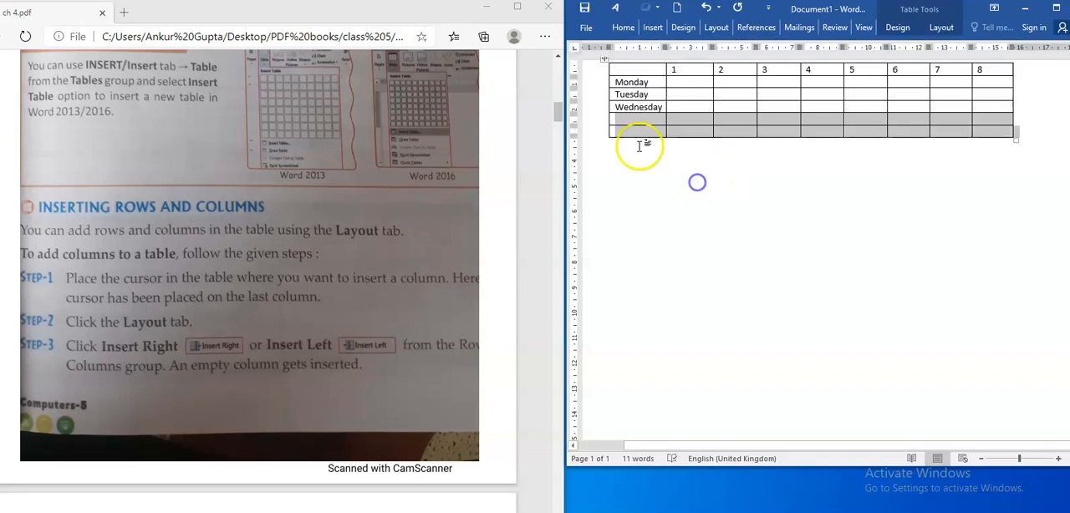
- Enter Thursday and Friday in the first cells of the two empty rows below Wednesday
left_click(631, 121)
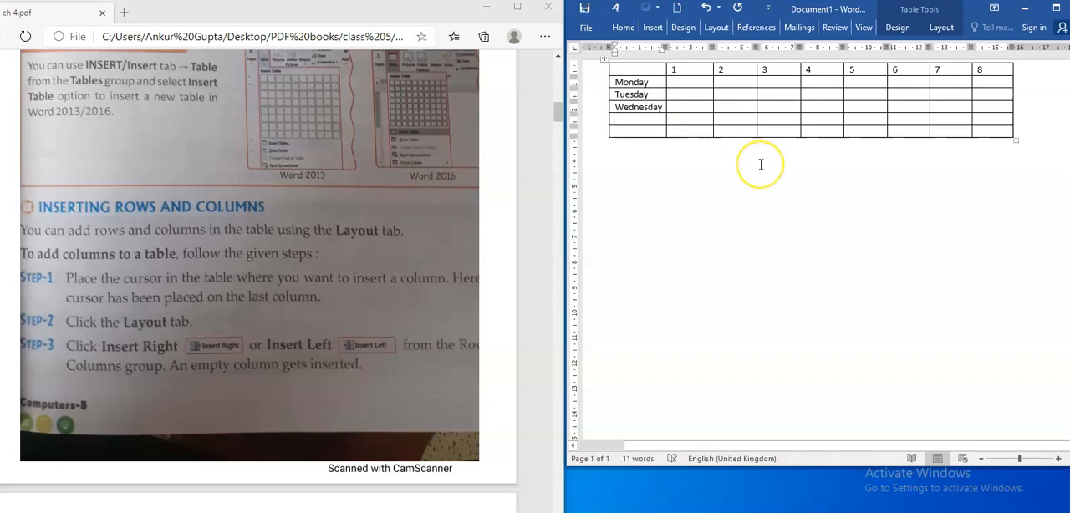
type("Thur")
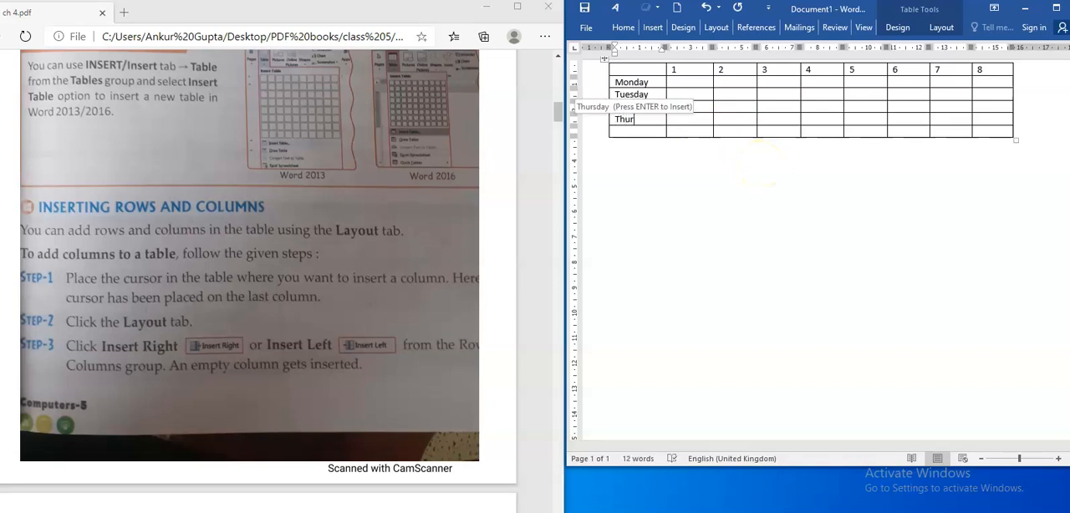
type("sday")
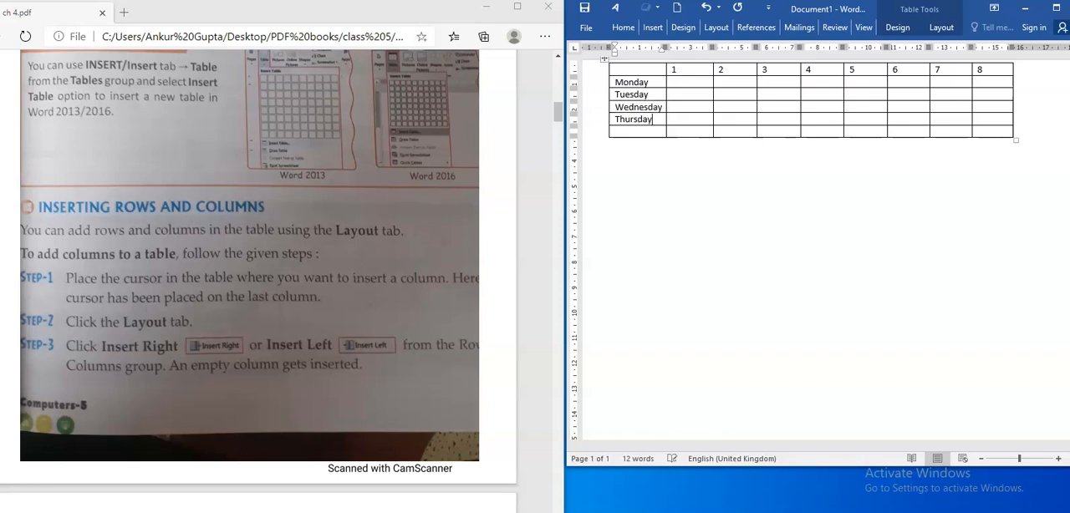
left_click(637, 131)
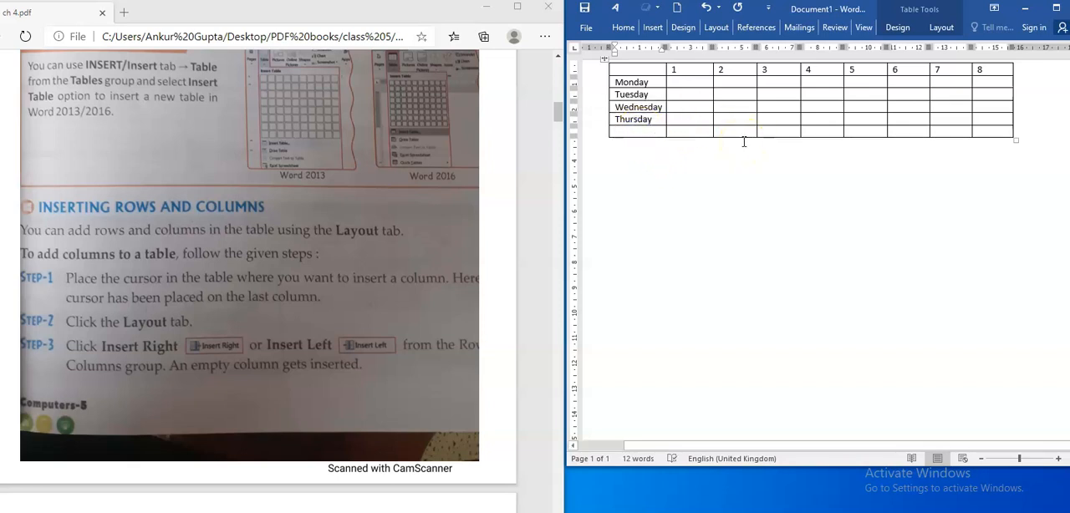
type("F")
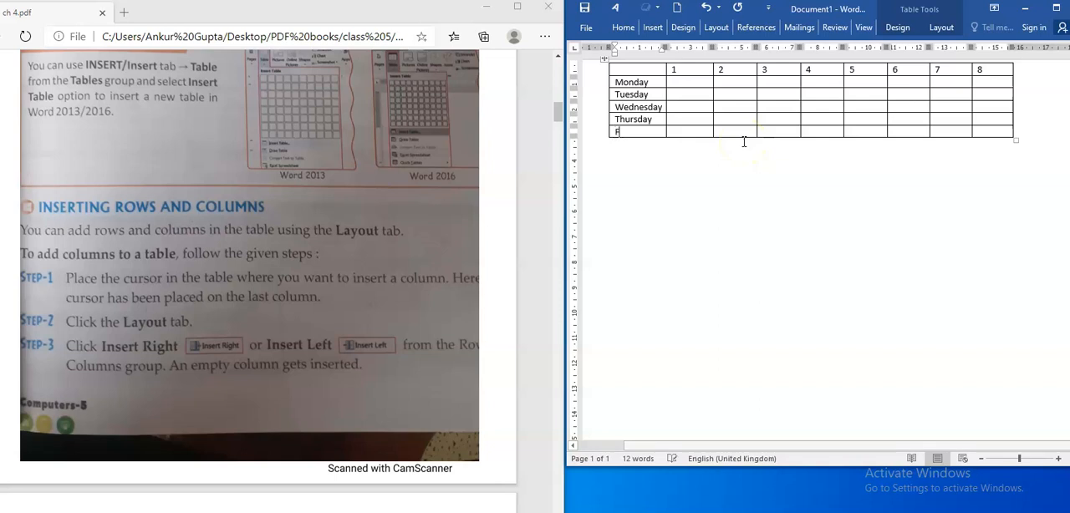
type("riday")
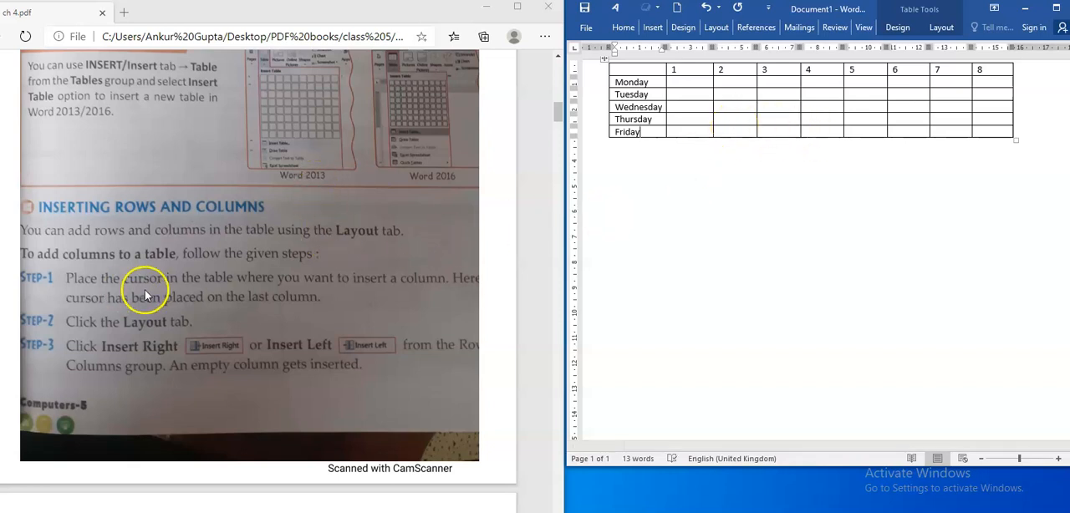
- Look through the textbook PDF pages on adding rows and columns up to the section on deleting rows and columns
scroll(155, 286, "down", 3)
scroll(167, 284, "down", 6)
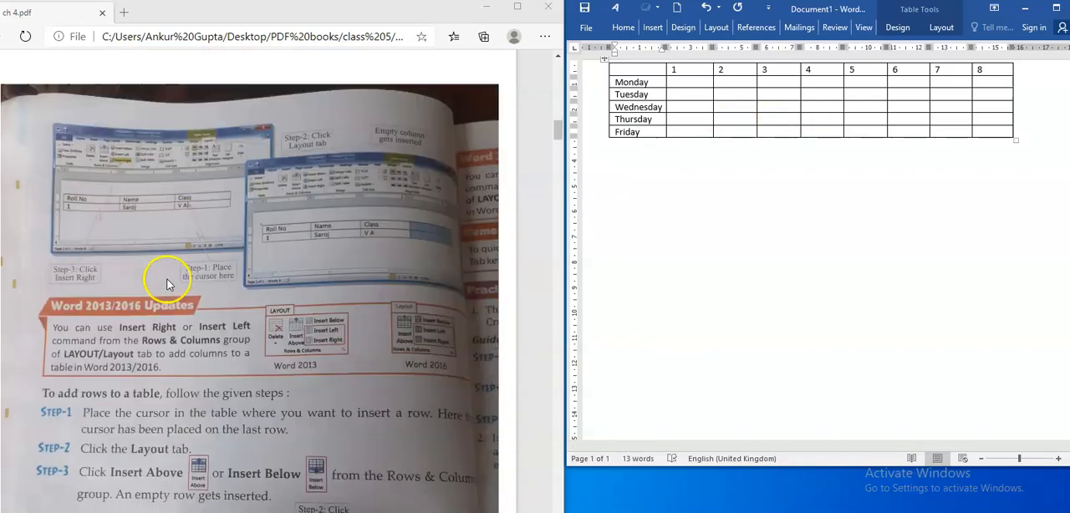
scroll(167, 280, "down", 8)
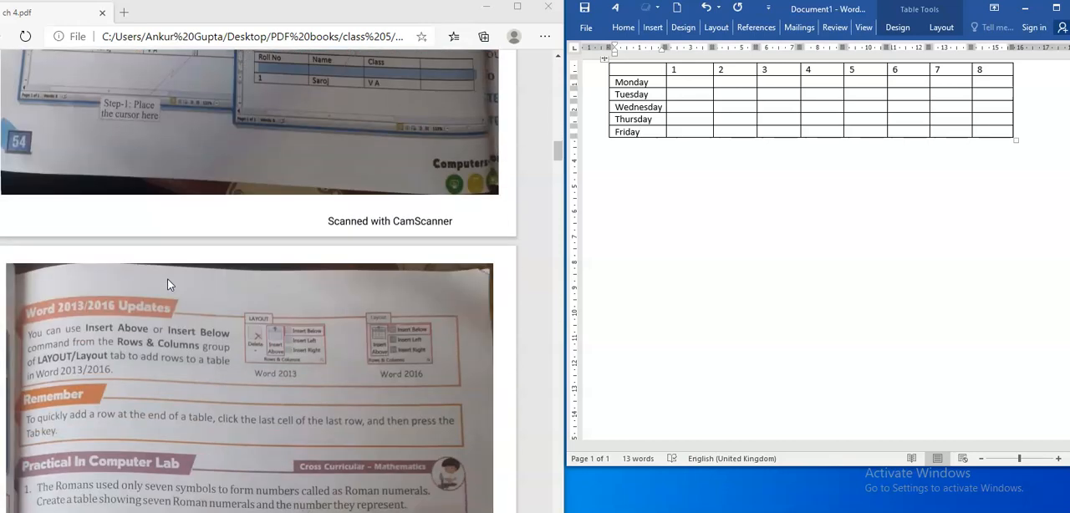
scroll(170, 284, "down", 2)
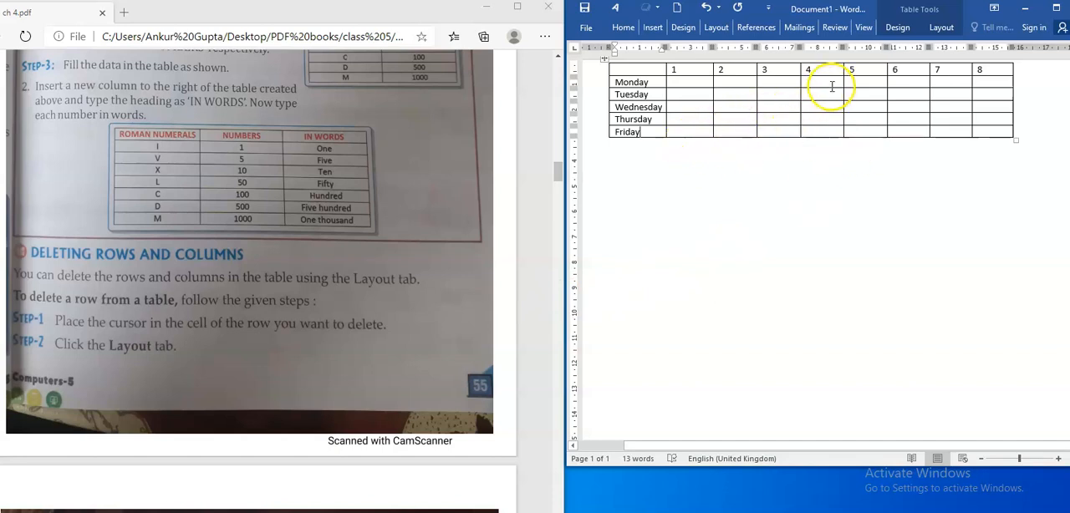
- Insert an empty column to the right of the column headed 4 in the Word timetable
left_click(827, 67)
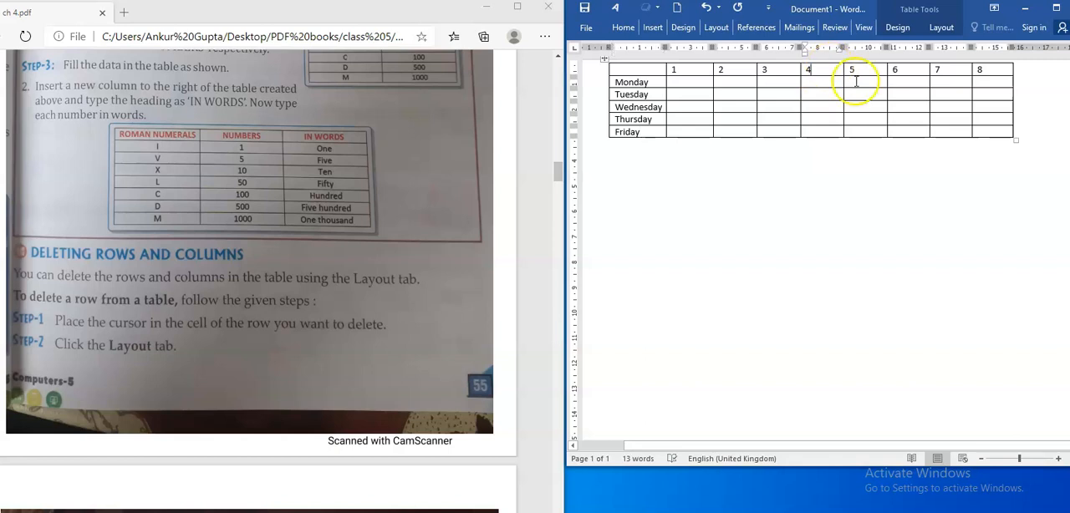
left_click(942, 27)
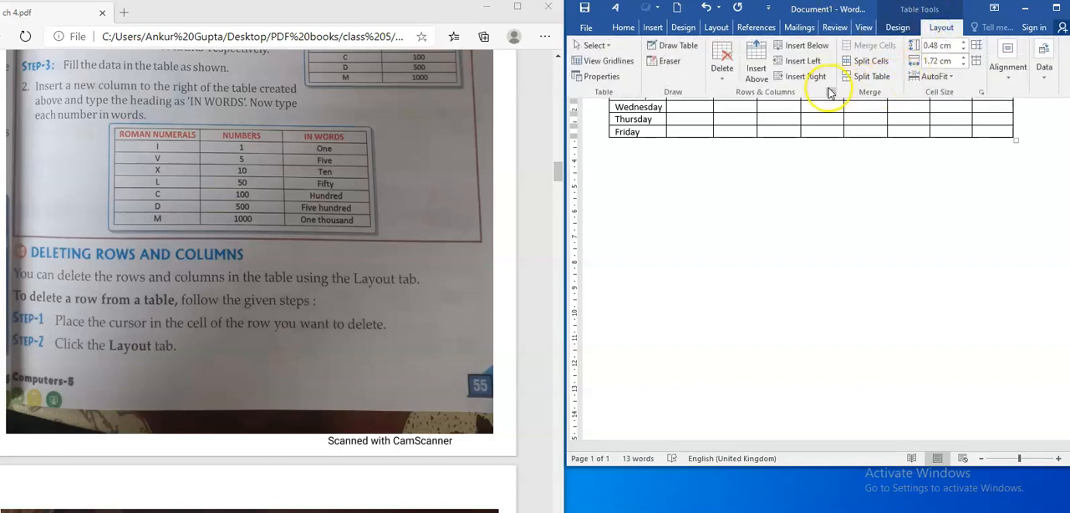
left_click(822, 78)
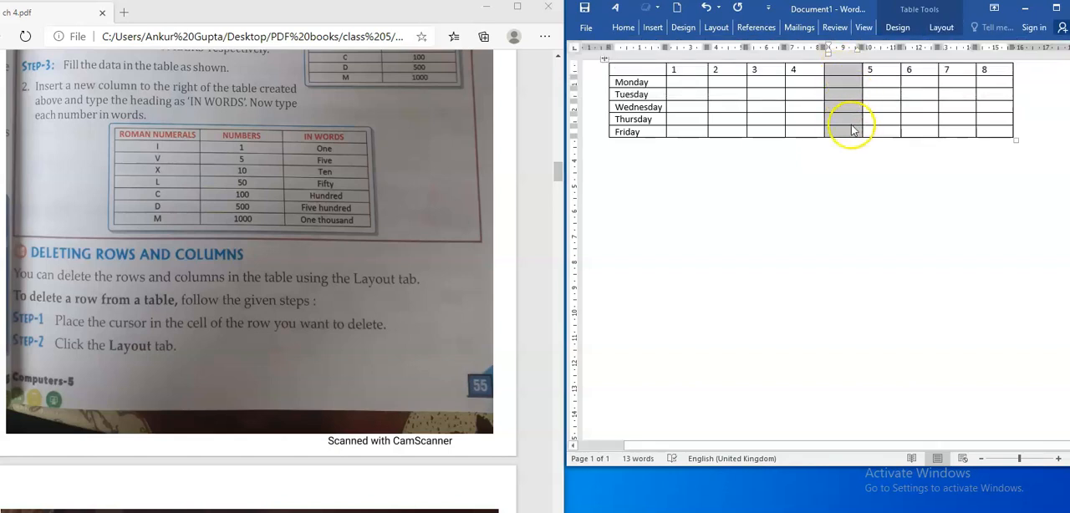
left_click(851, 184)
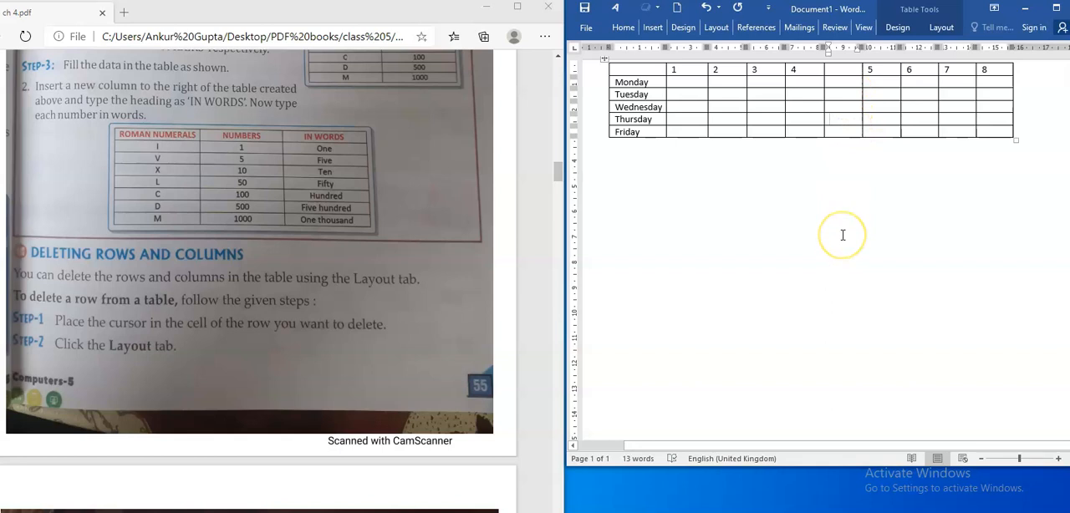
left_click(811, 71)
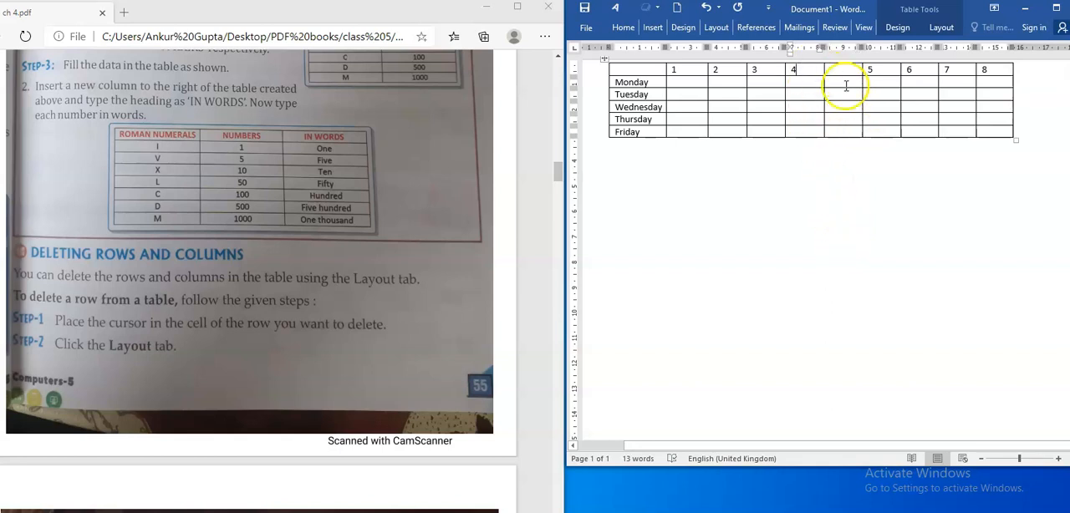
left_click(941, 28)
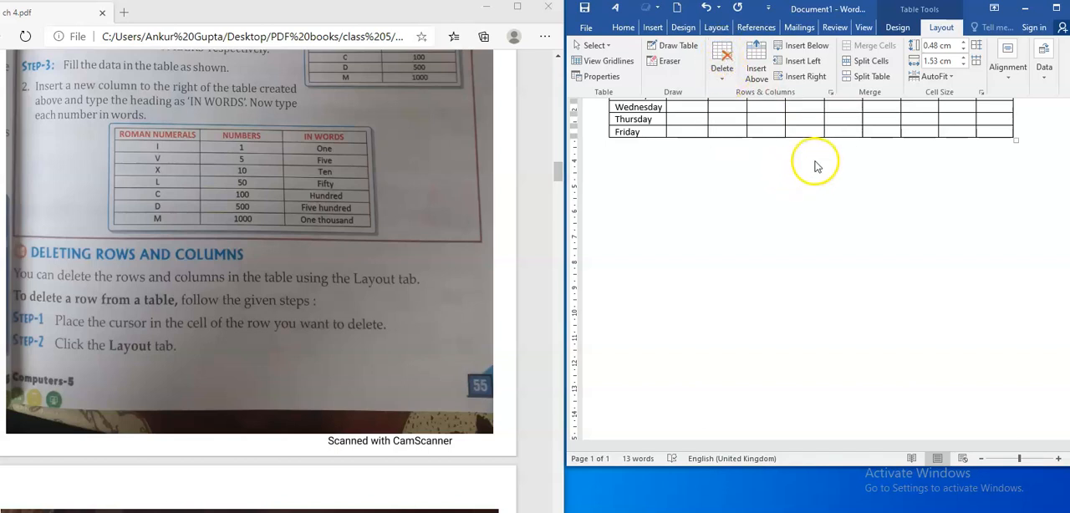
left_click(852, 192)
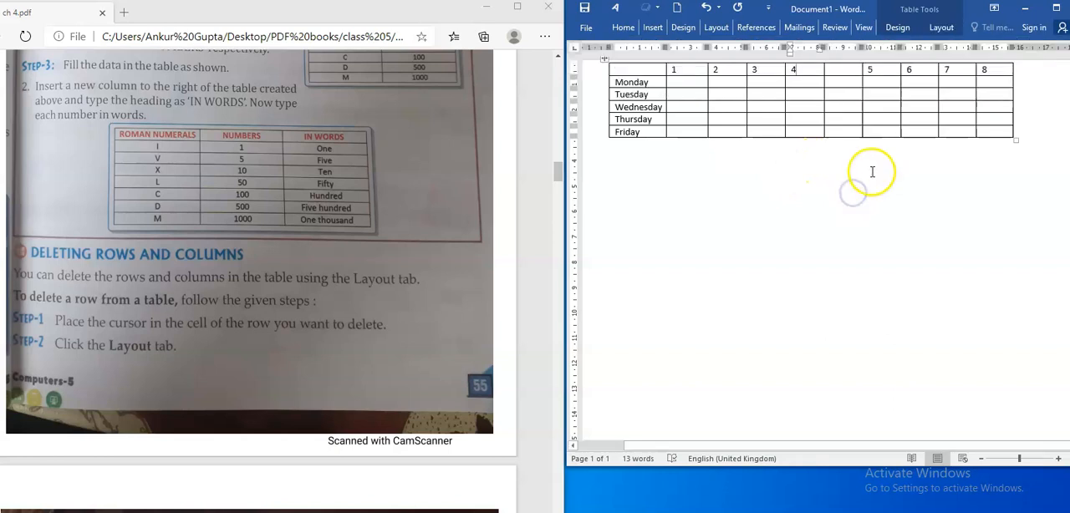
- Open the table deletion options for the empty column between the columns headed 4 and 5
left_click(847, 70)
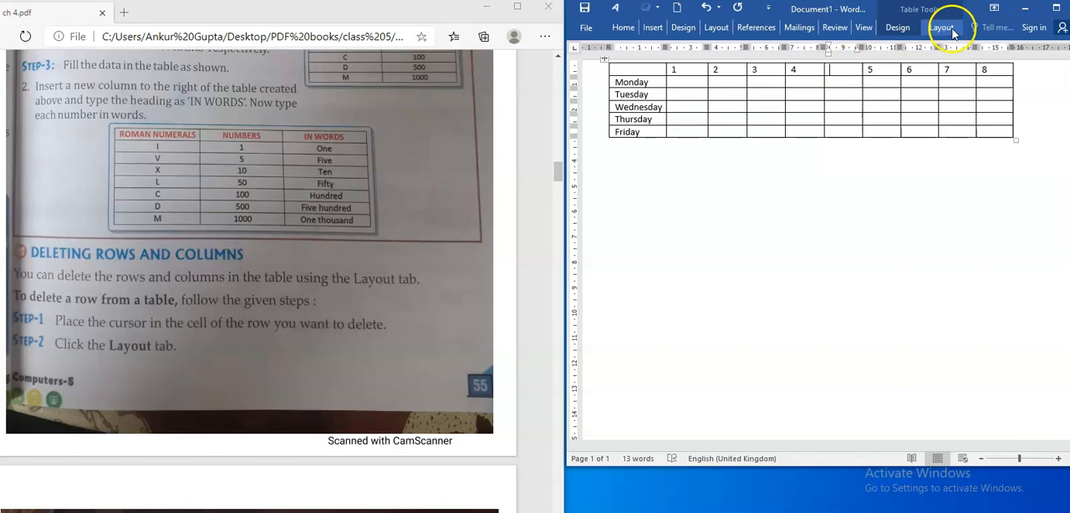
left_click(952, 31)
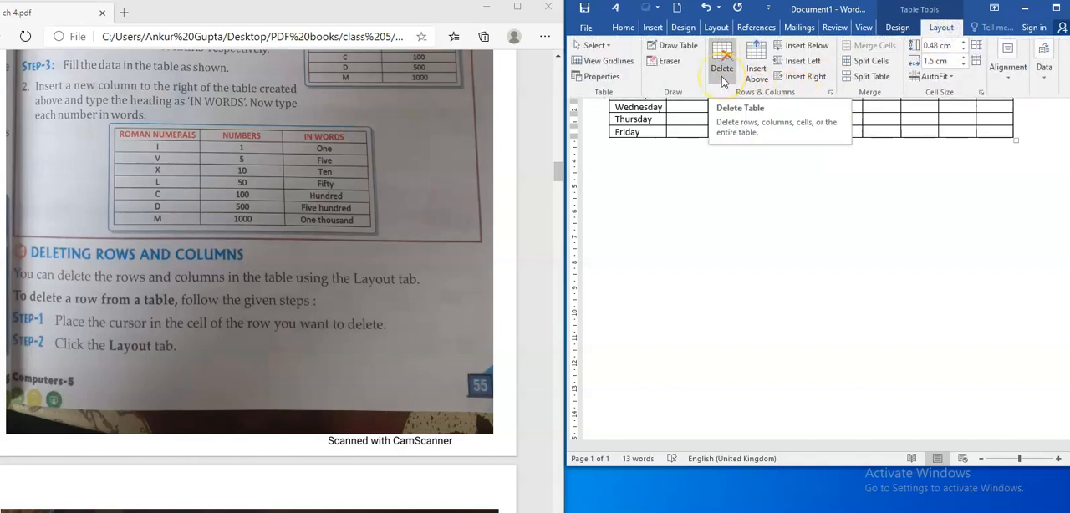
left_click(723, 82)
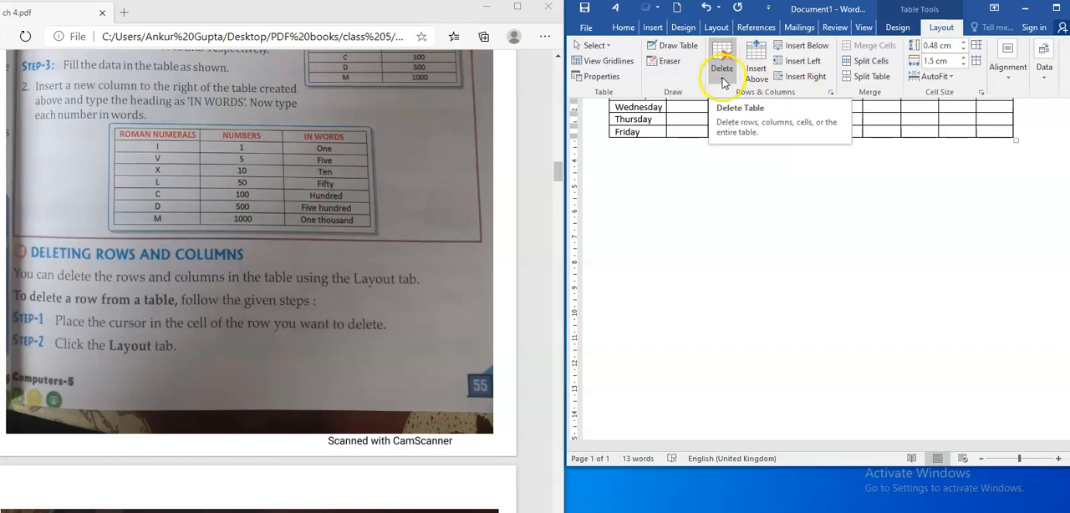